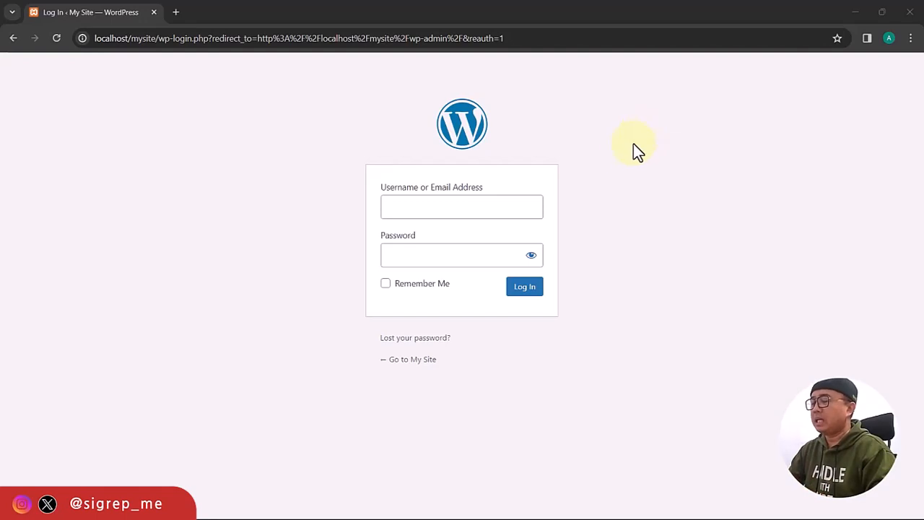
Sign in to WordPress with the administrator username and account password.
click(498, 207)
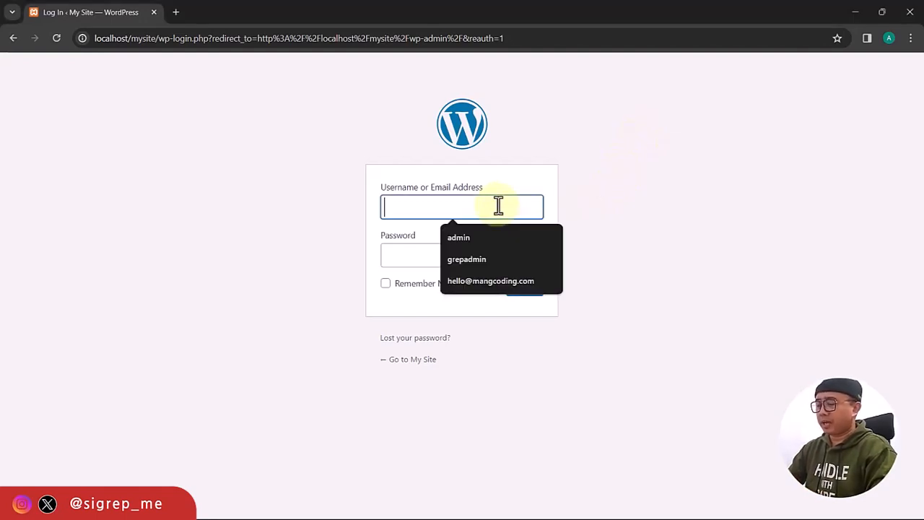
text(admin)
key(Tab)
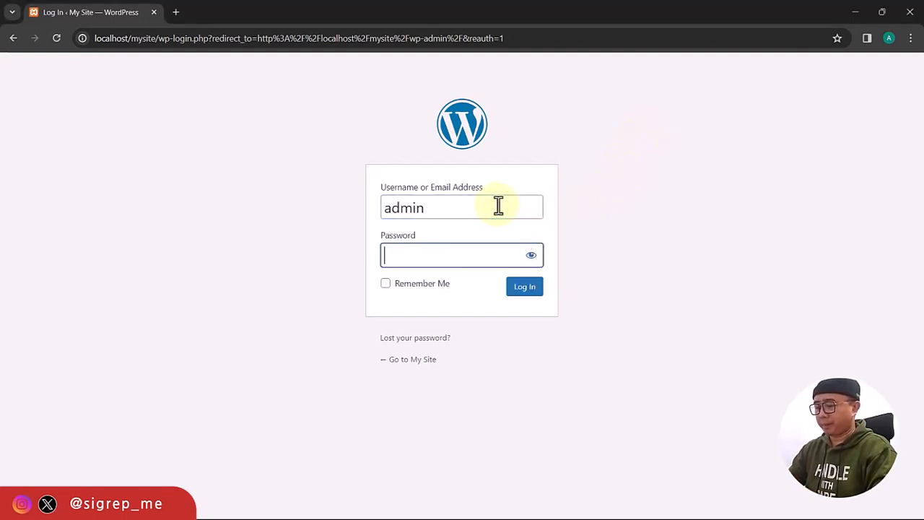
text(12345)
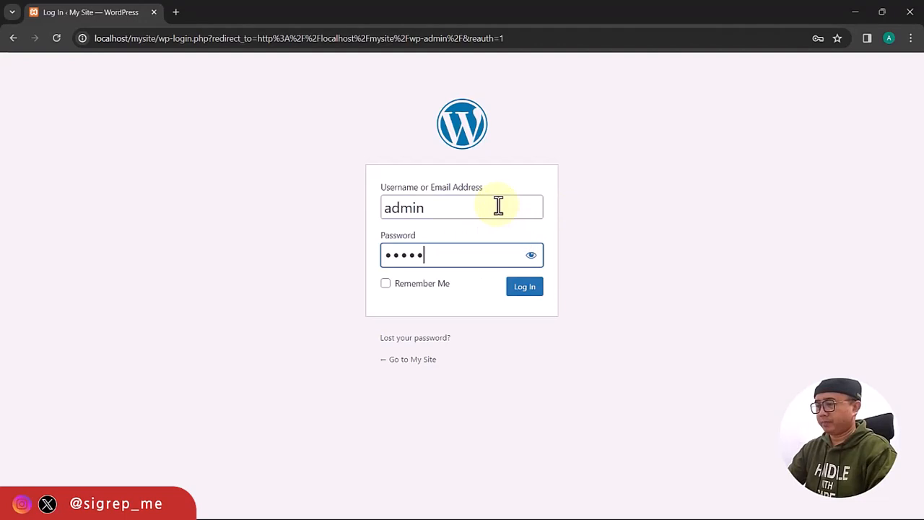
click(518, 288)
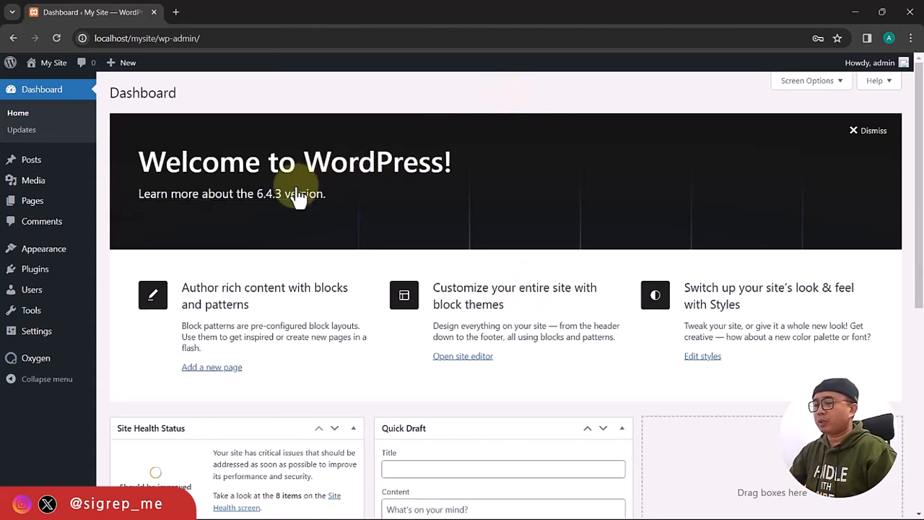
Create and publish a new Oxygen template titled Main with the Other > Catch All condition.
mouse_move(44, 369)
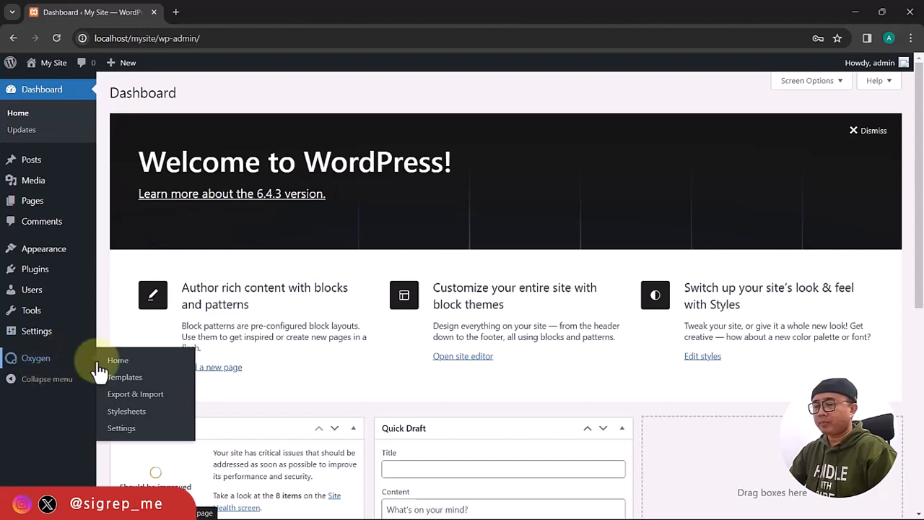
click(124, 377)
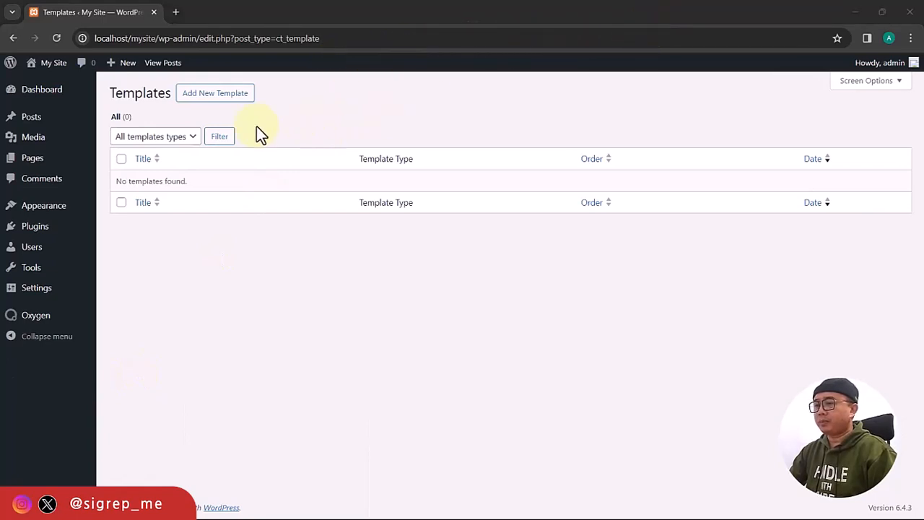
click(236, 101)
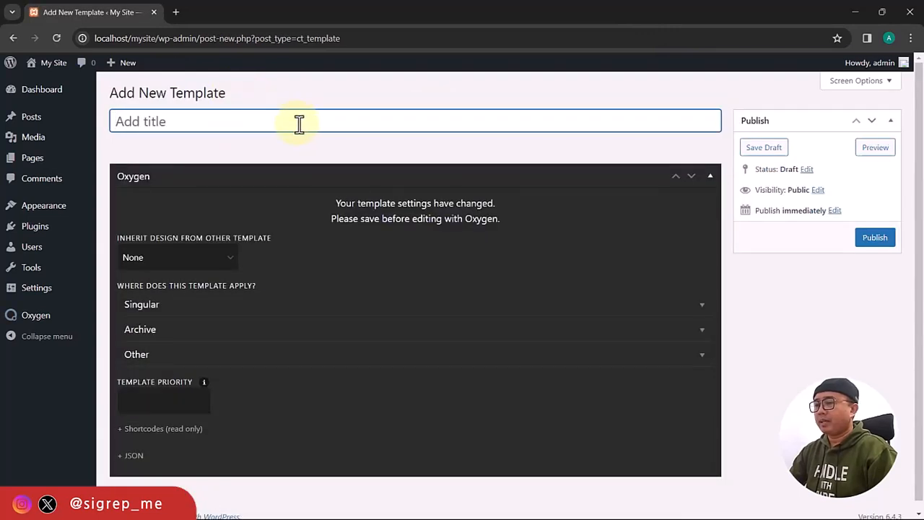
text(M)
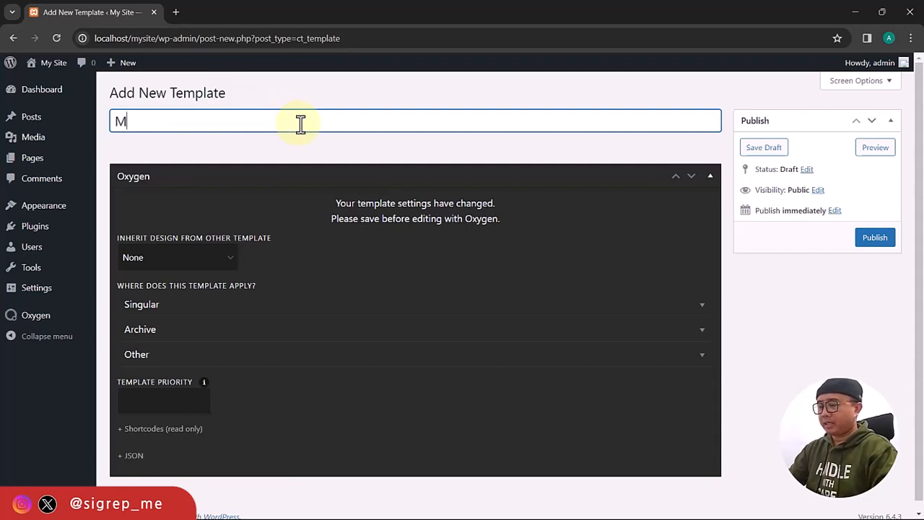
text(ain)
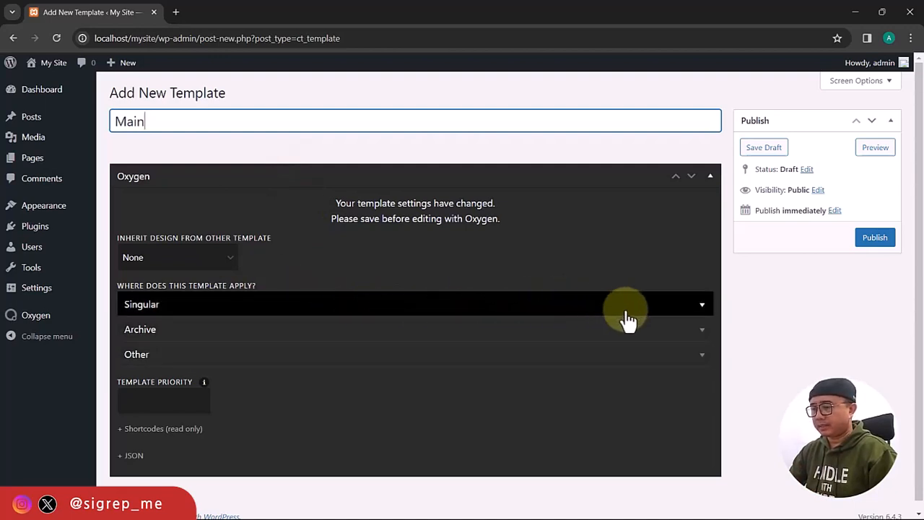
click(701, 368)
scroll(547, 421, down, 2)
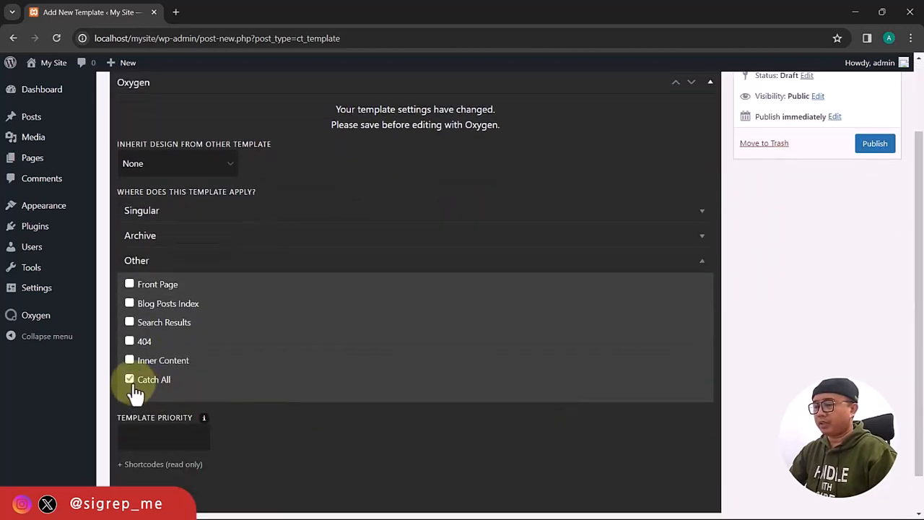
scroll(423, 268, up, 2)
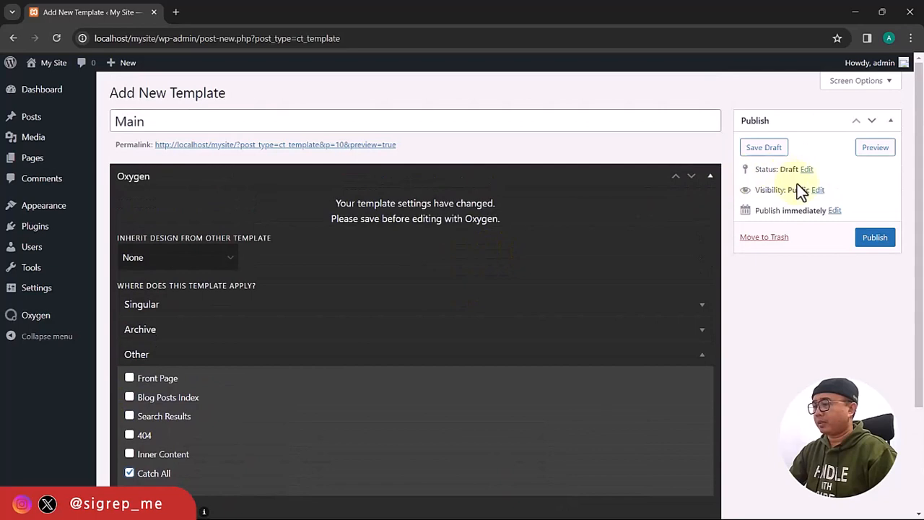
click(874, 238)
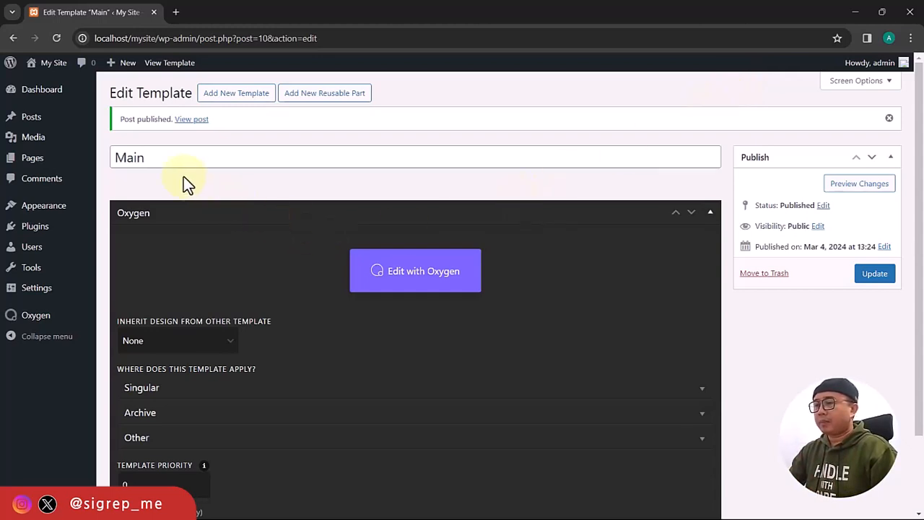
Edit the Main template with Oxygen and show the builder's settings list.
click(438, 283)
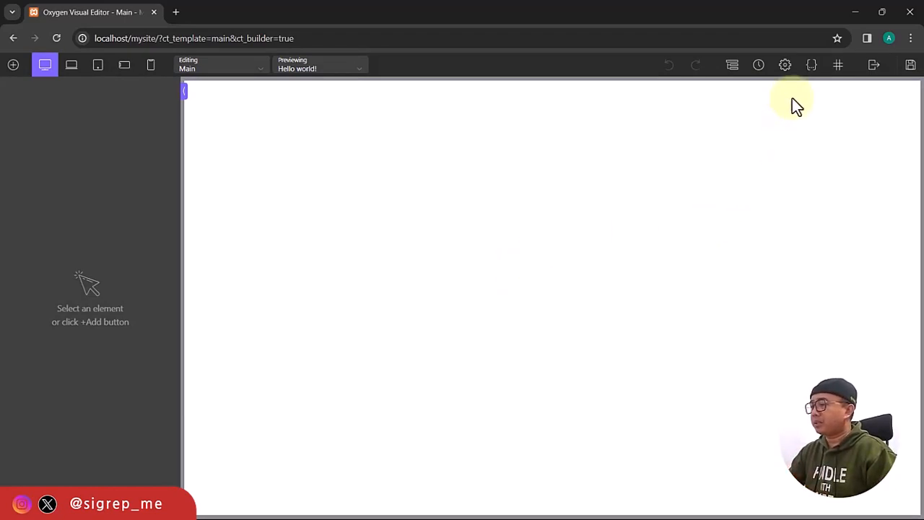
click(784, 66)
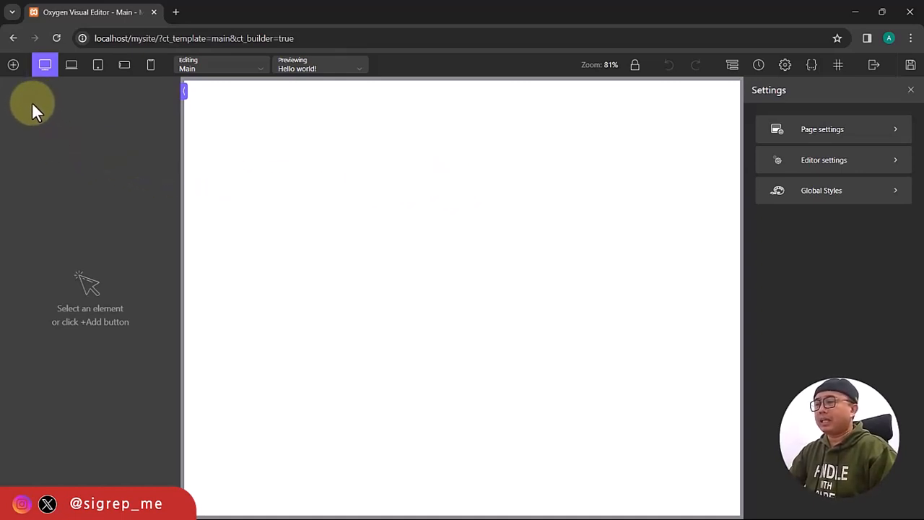
Browse the Helpers, WordPress and Library element groups, then return to Basics.
click(13, 67)
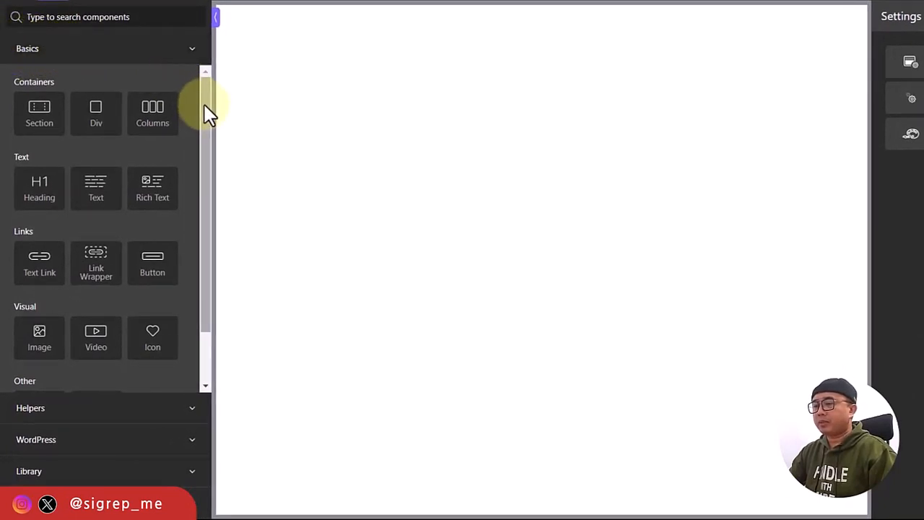
drag(205, 105, 204, 180)
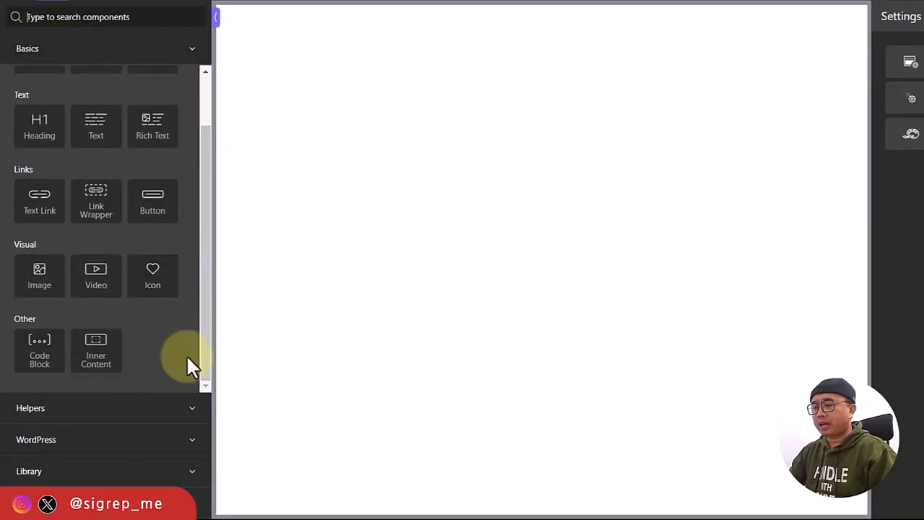
click(194, 411)
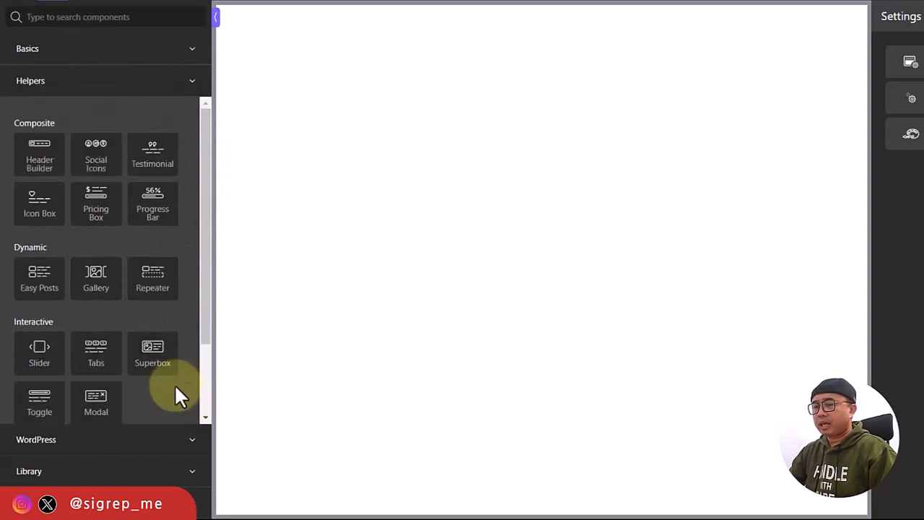
click(180, 449)
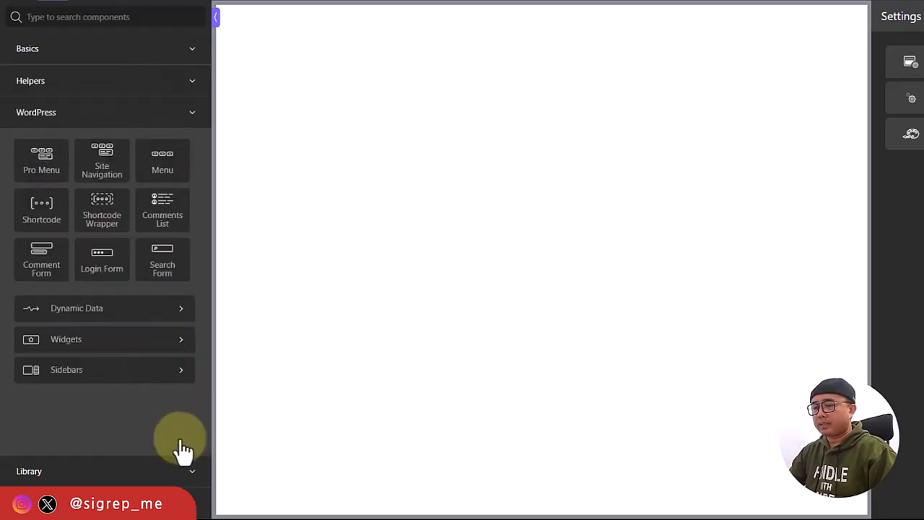
click(192, 476)
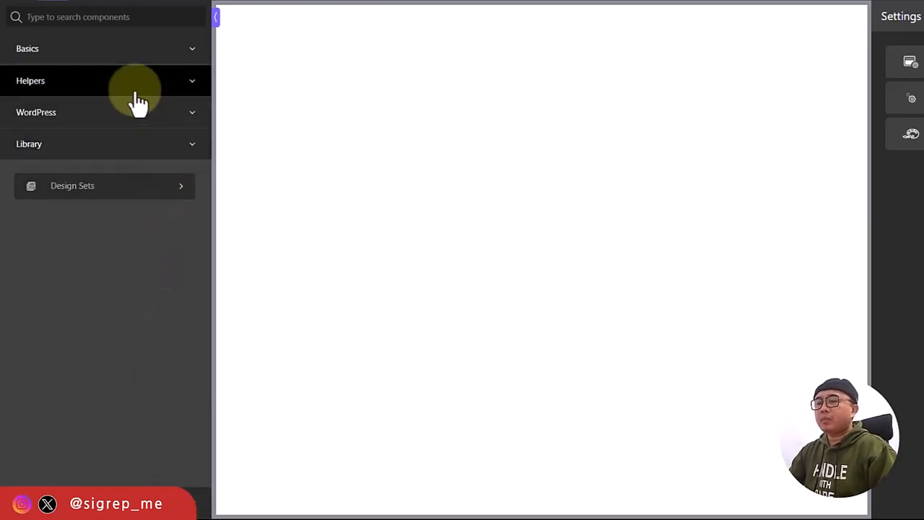
click(194, 55)
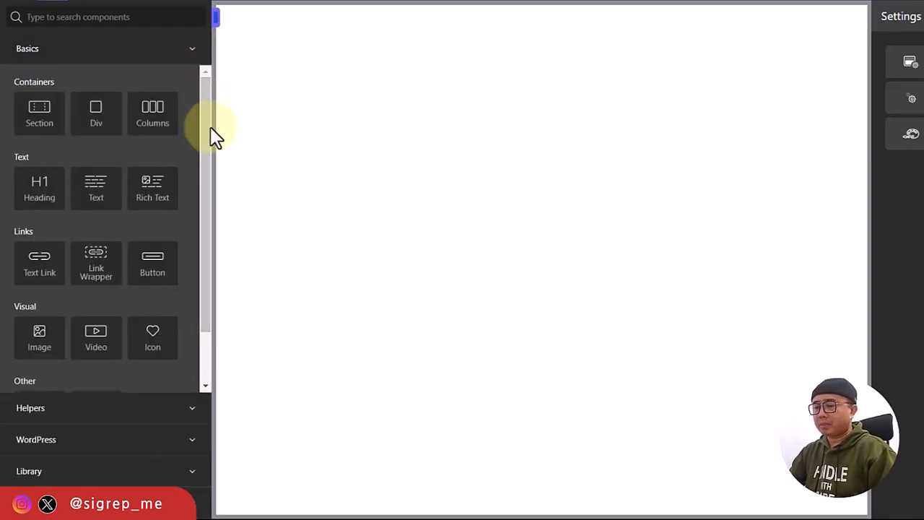
drag(207, 147, 203, 116)
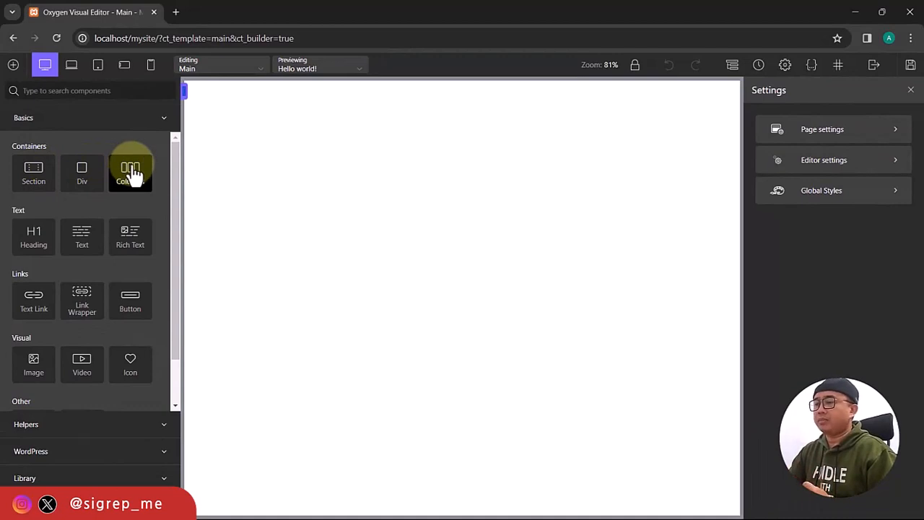
Add a Section with a Div inside it, with the Structure panel showing.
click(34, 176)
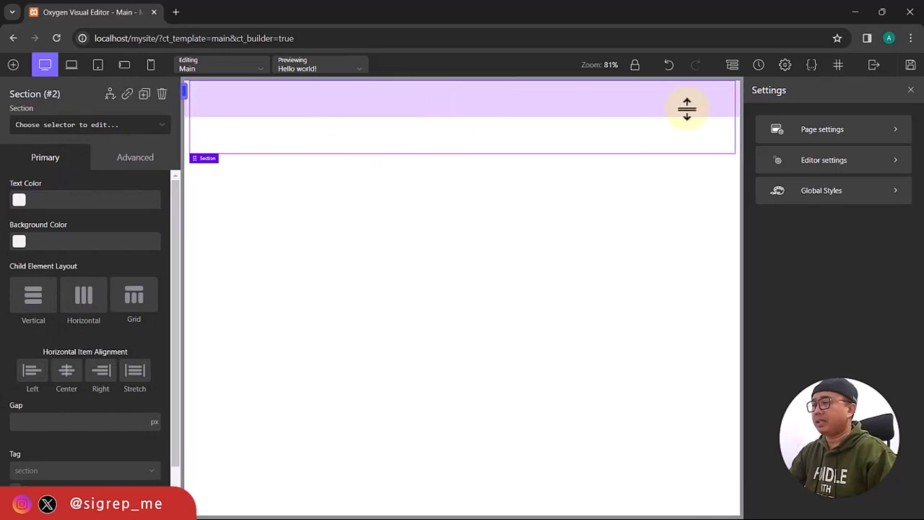
click(735, 71)
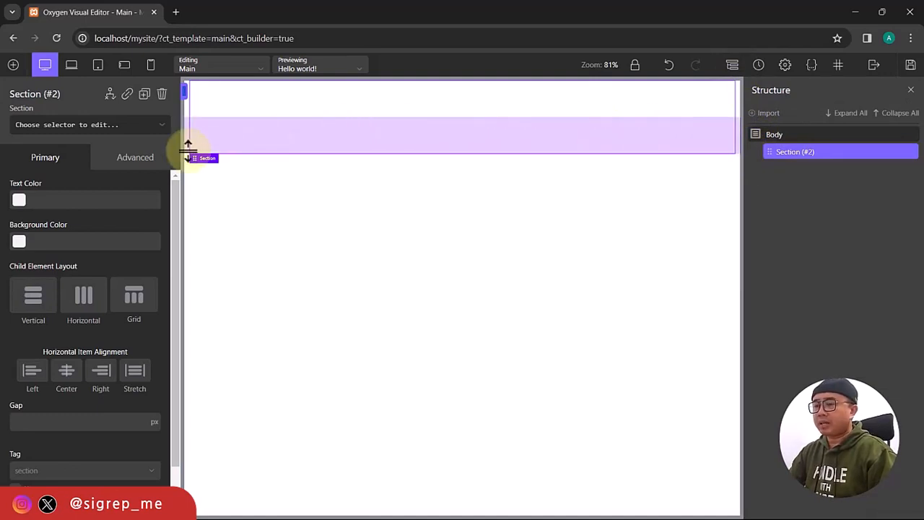
click(12, 69)
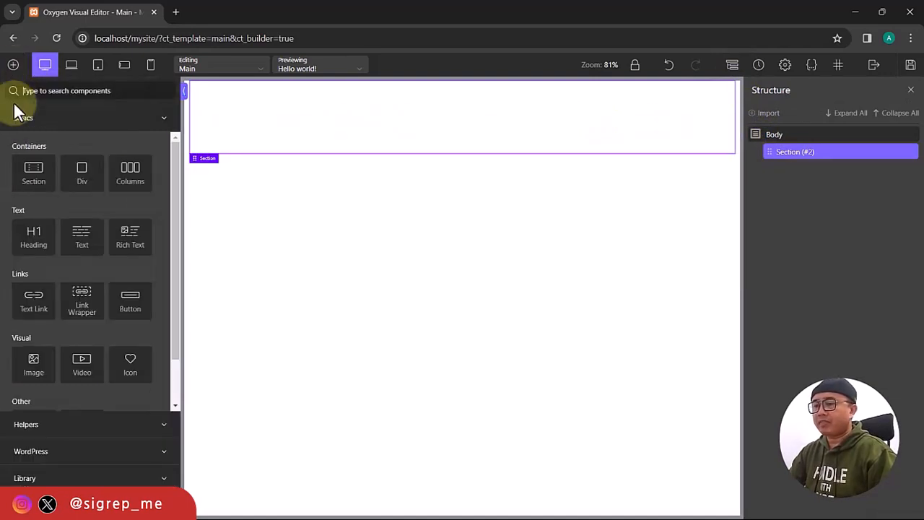
click(81, 174)
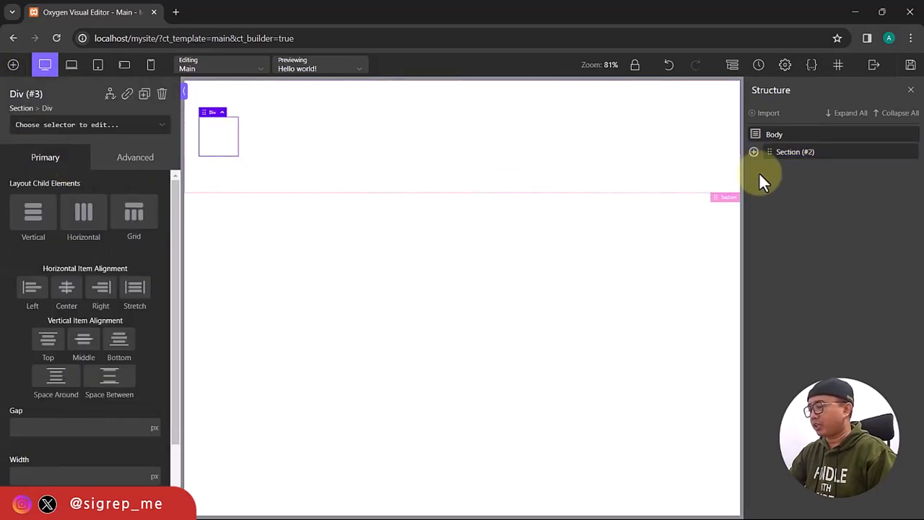
Expand Section (#2) in the Structure tree and select it as the parent.
click(754, 151)
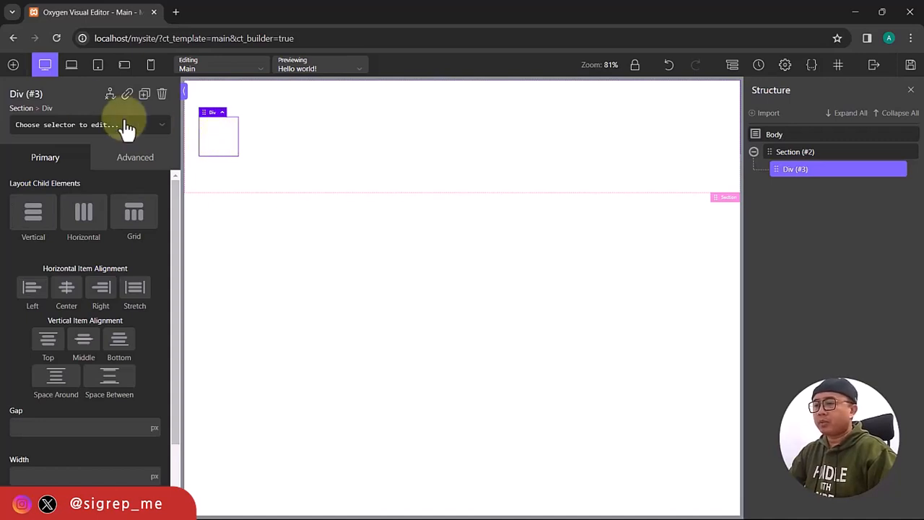
click(13, 66)
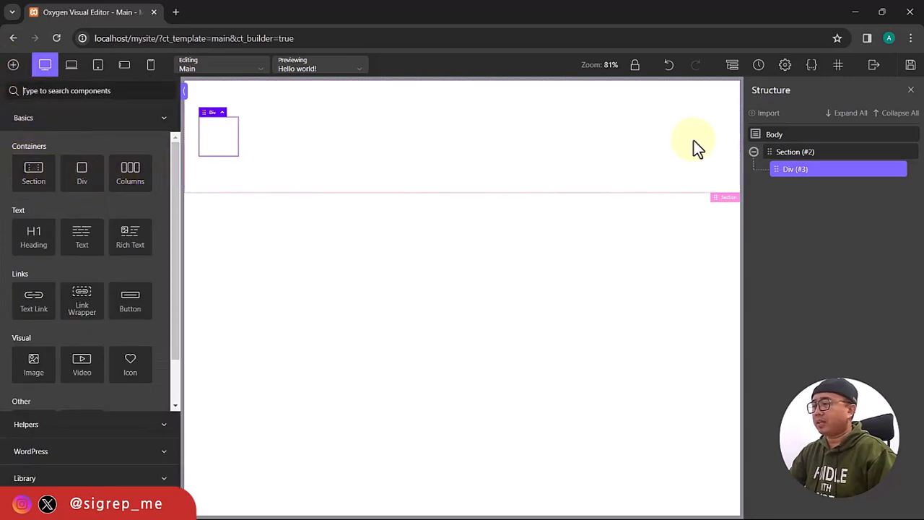
click(787, 153)
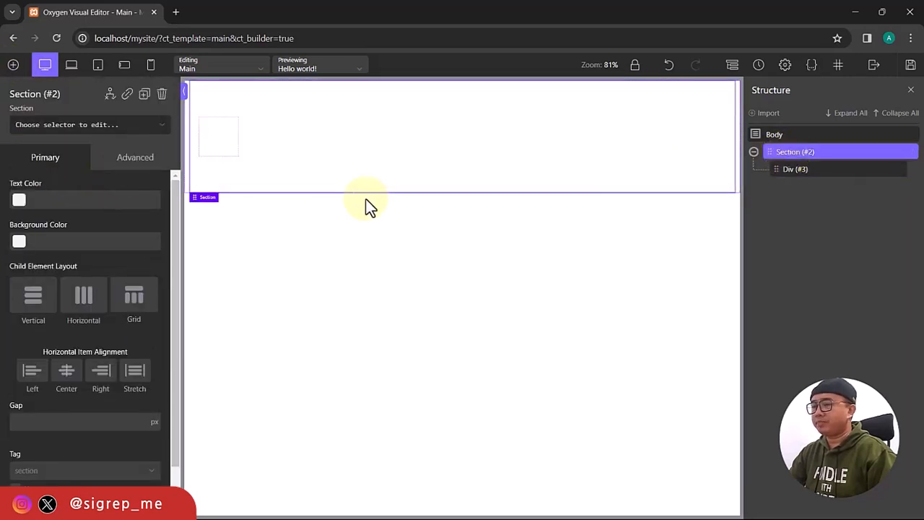
click(13, 67)
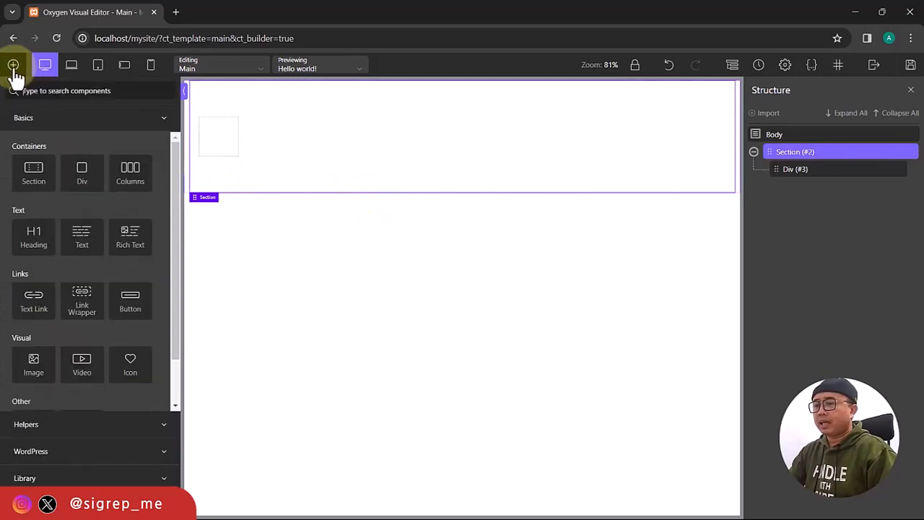
Add a 25/50/25 three-column Columns element, inspect each column, then reselect Section (#2).
click(130, 180)
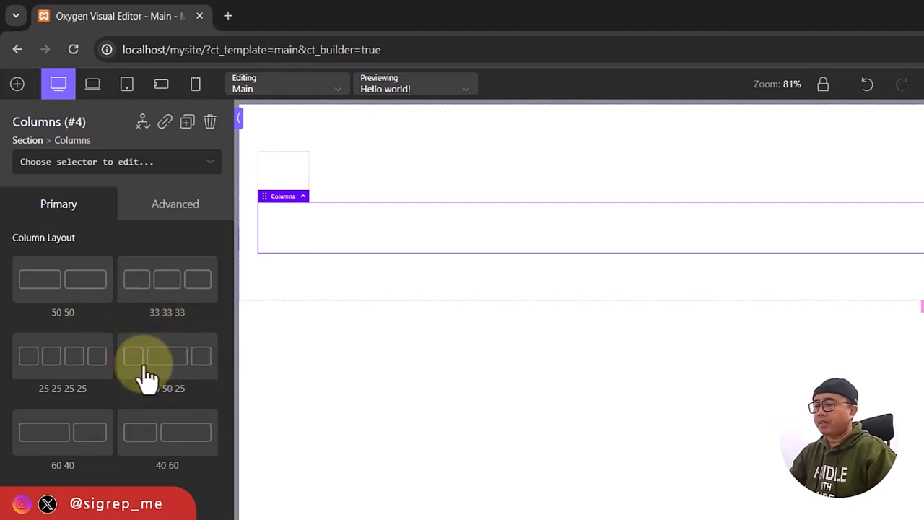
click(181, 369)
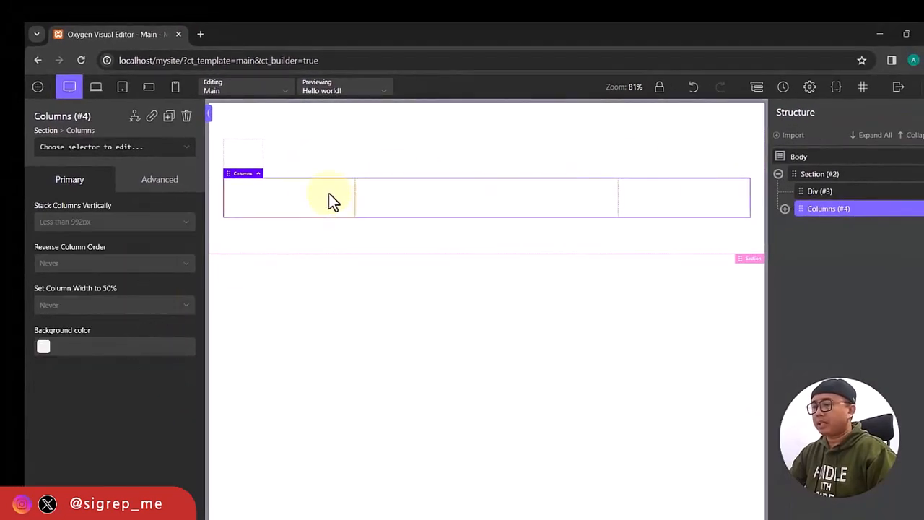
click(310, 202)
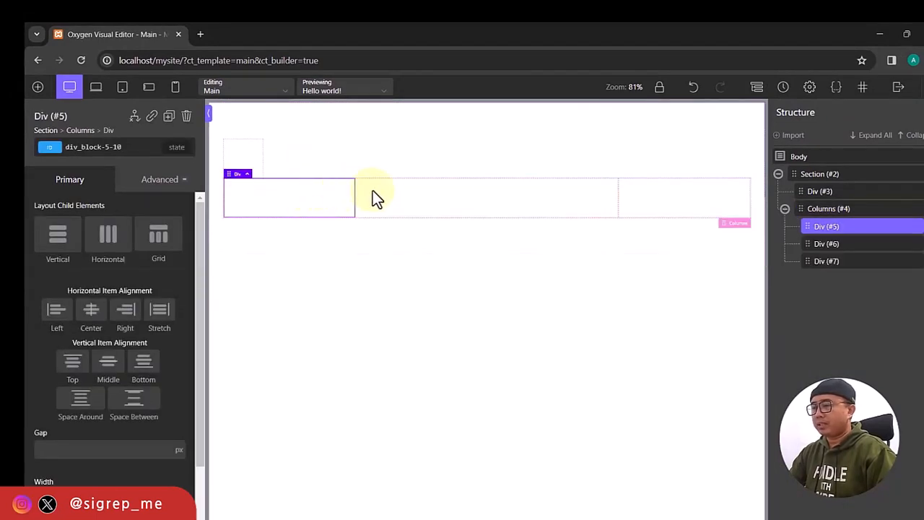
click(407, 193)
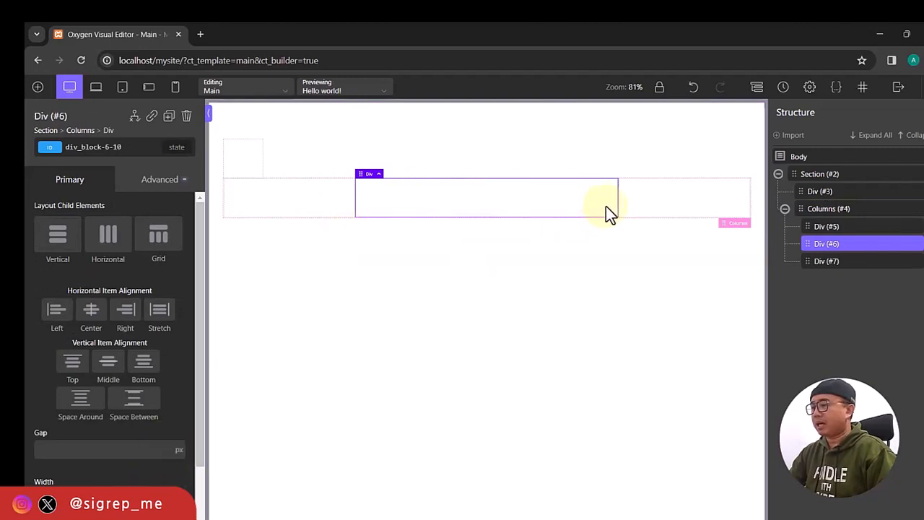
click(649, 209)
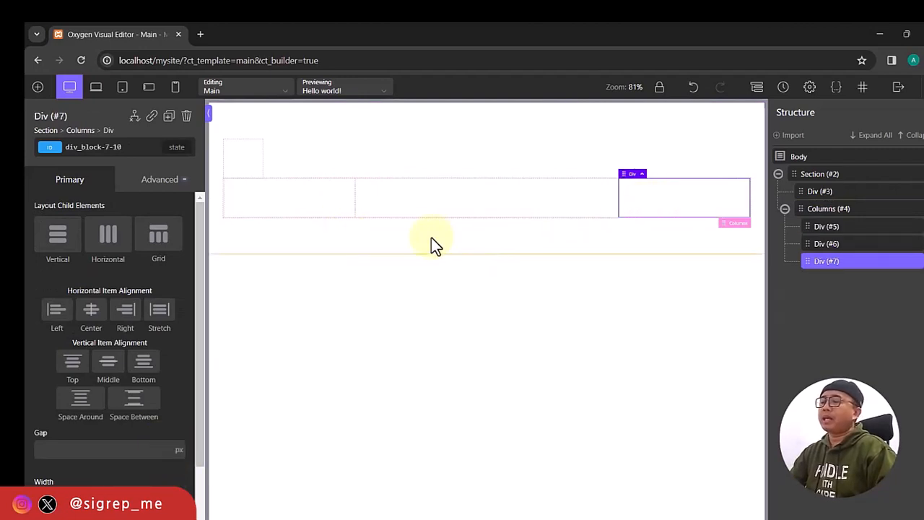
click(786, 209)
click(820, 175)
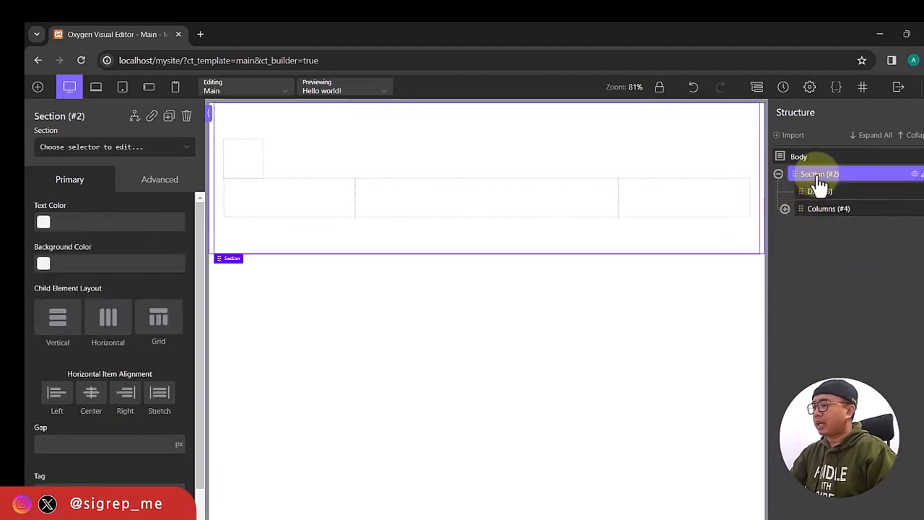
Add a Heading below the columns, keeping its default text and h1 tag.
click(37, 87)
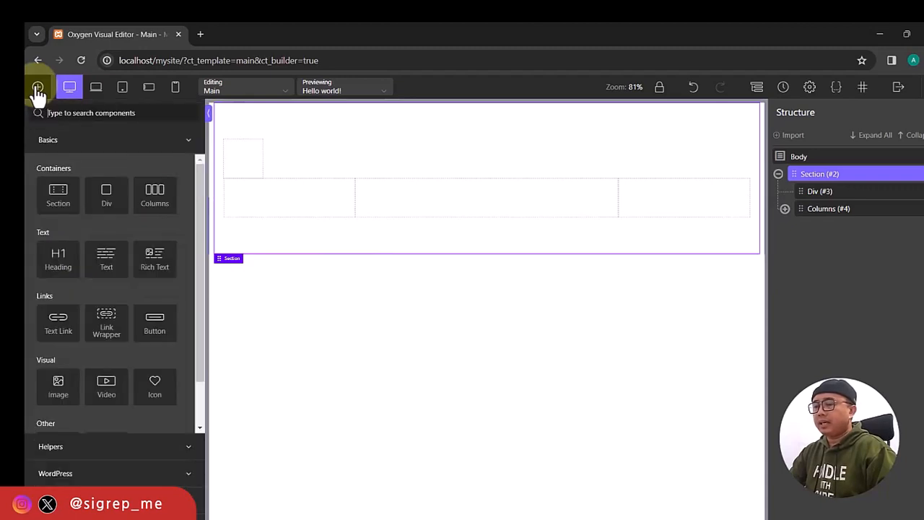
click(63, 260)
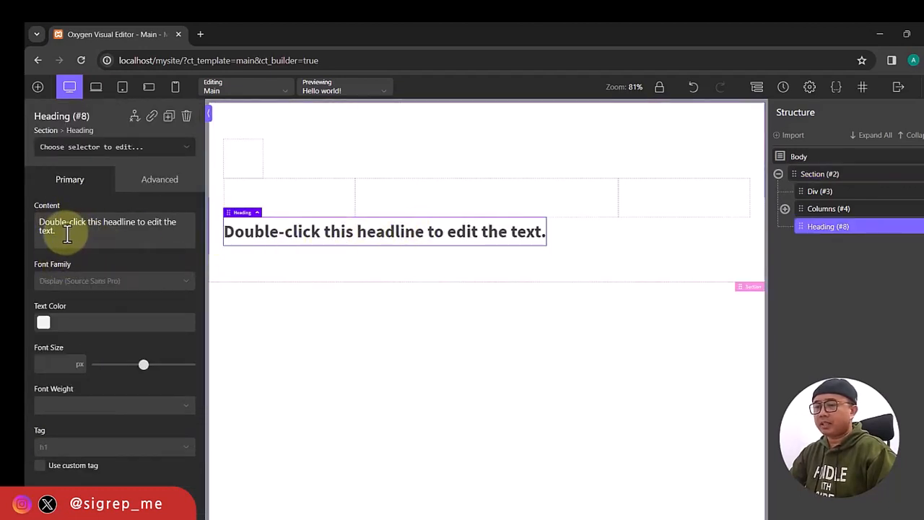
drag(58, 231, 30, 217)
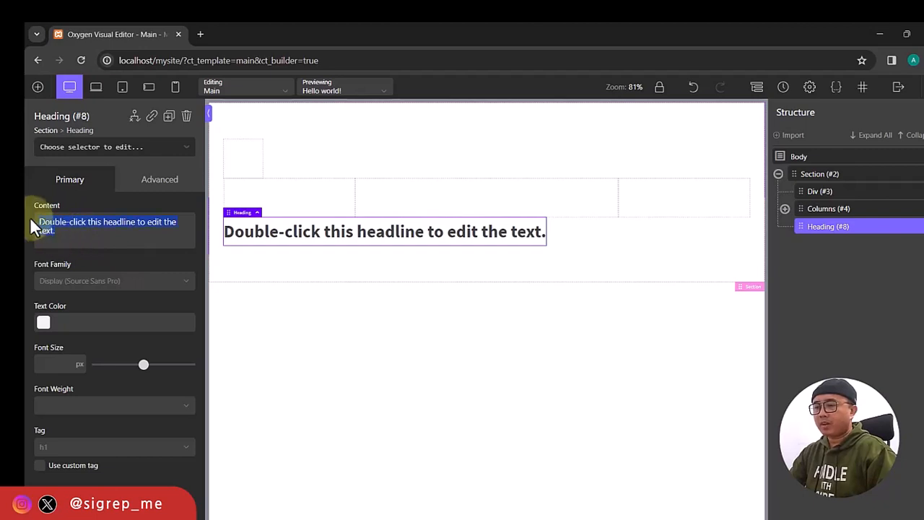
click(49, 322)
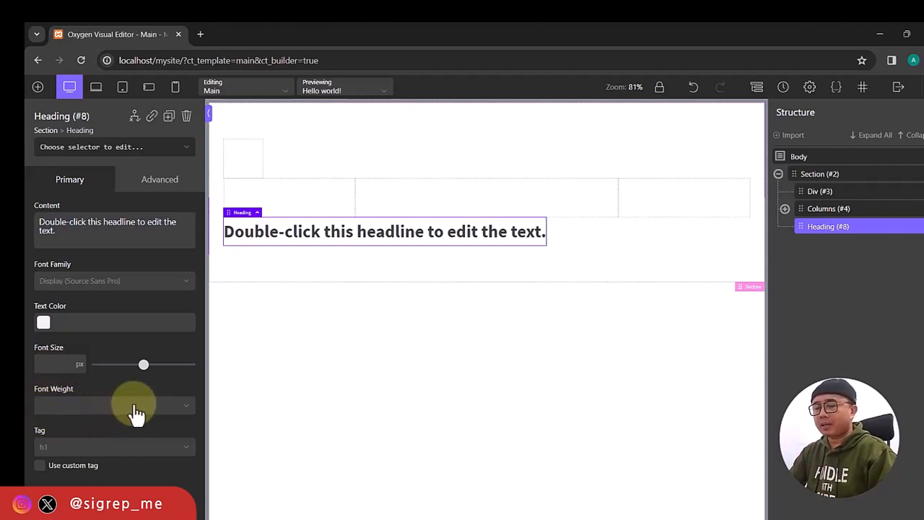
click(104, 449)
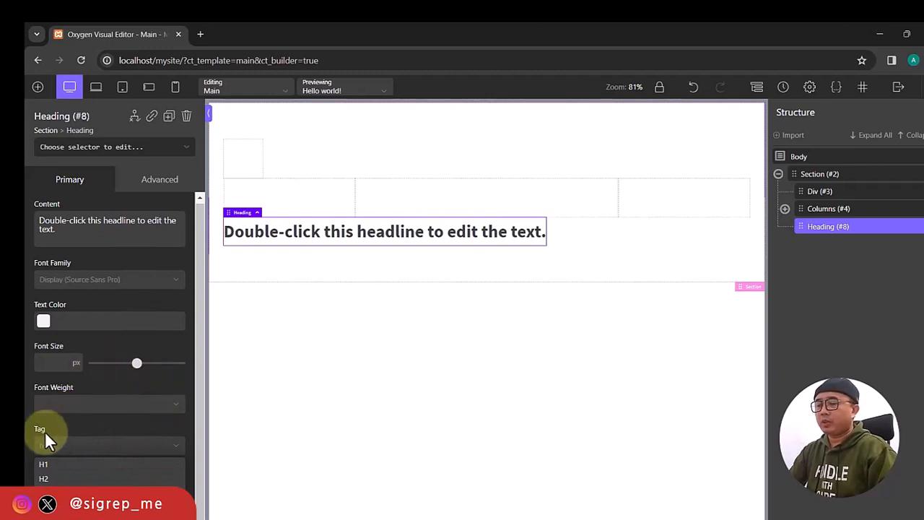
click(60, 447)
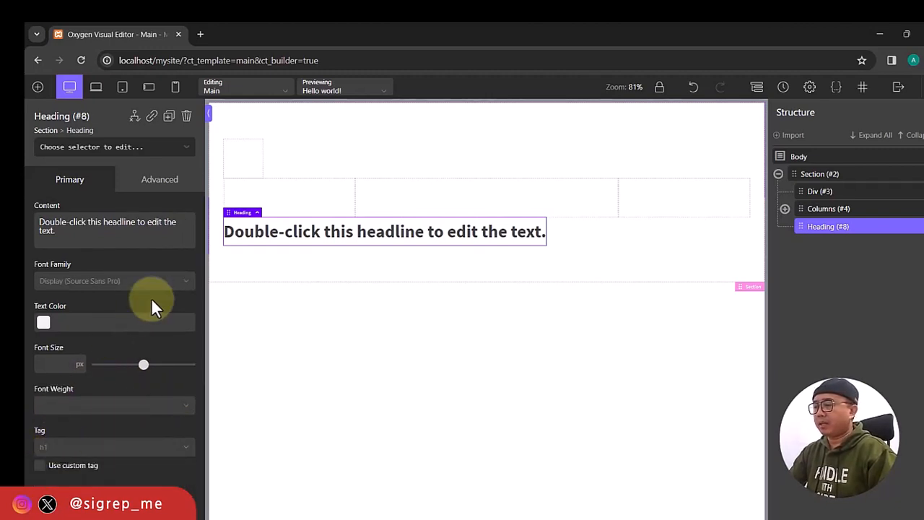
click(37, 87)
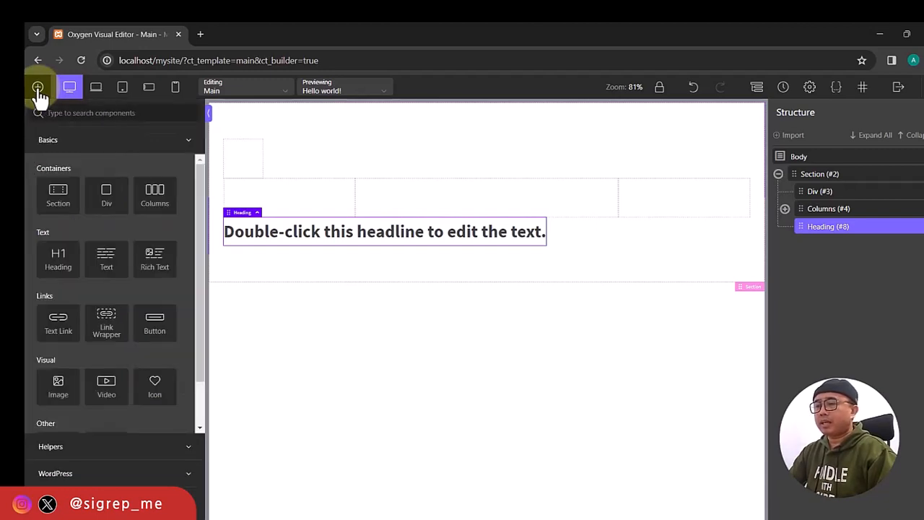
Add a Text block and a Rich Text block beneath the heading.
click(108, 268)
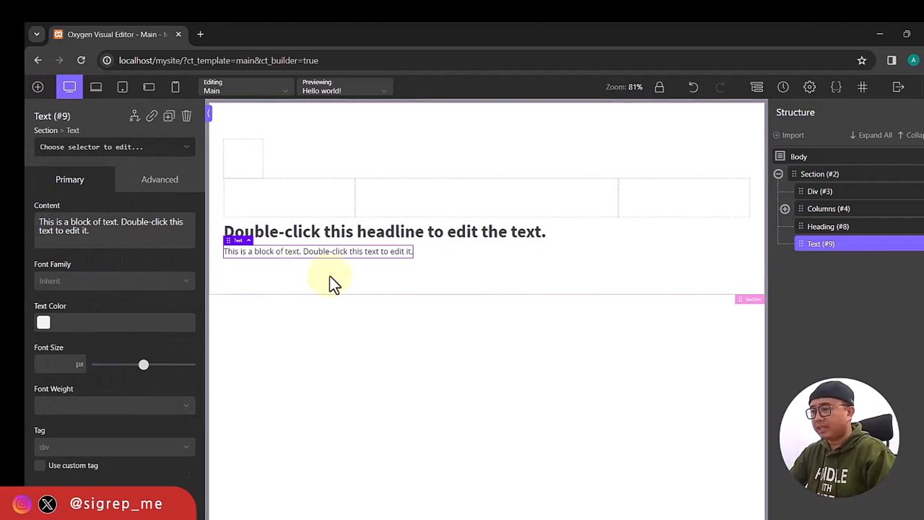
click(59, 222)
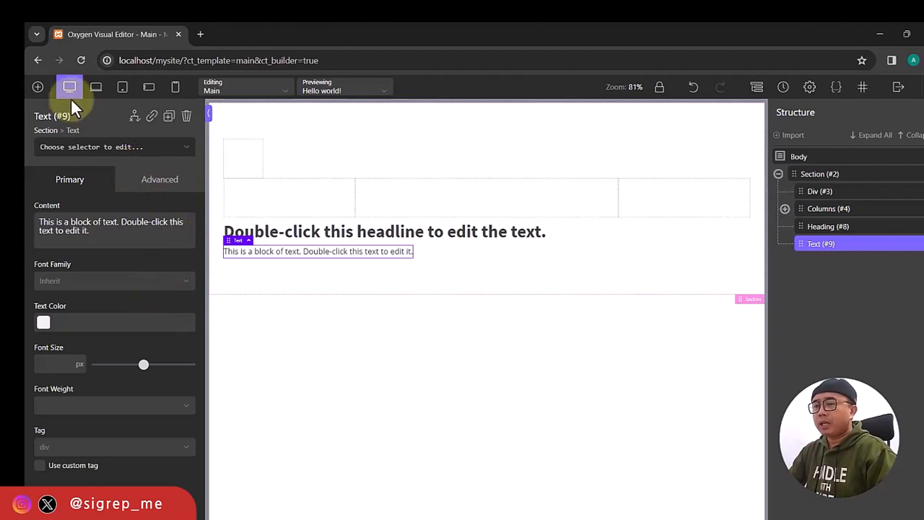
click(38, 87)
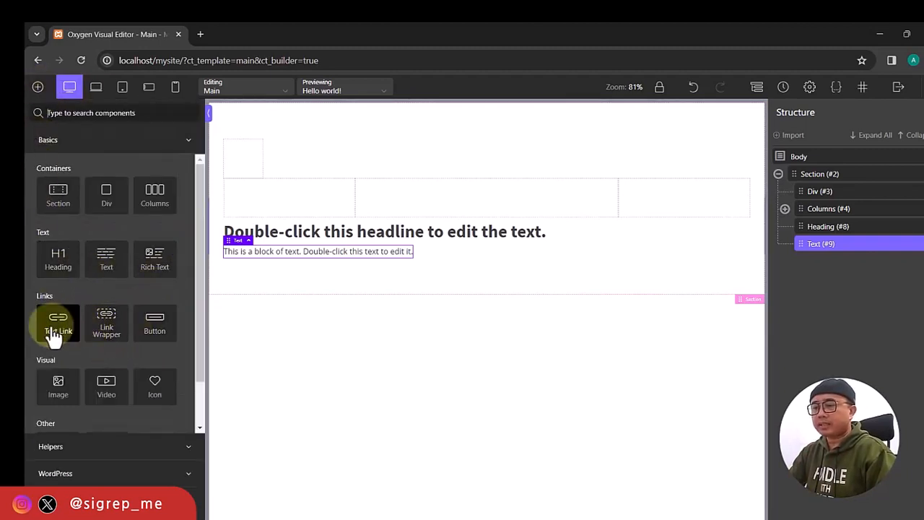
click(158, 261)
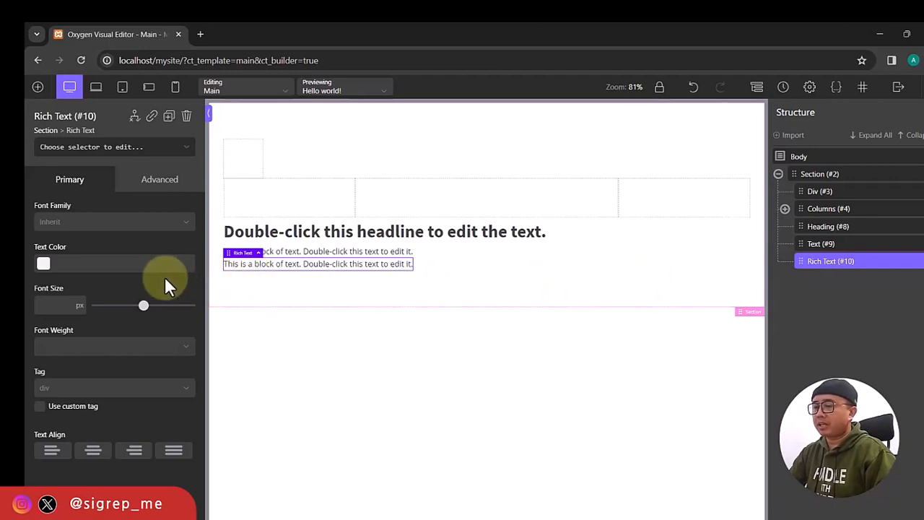
Add a Text Link from the Links group below the rich text block.
click(37, 87)
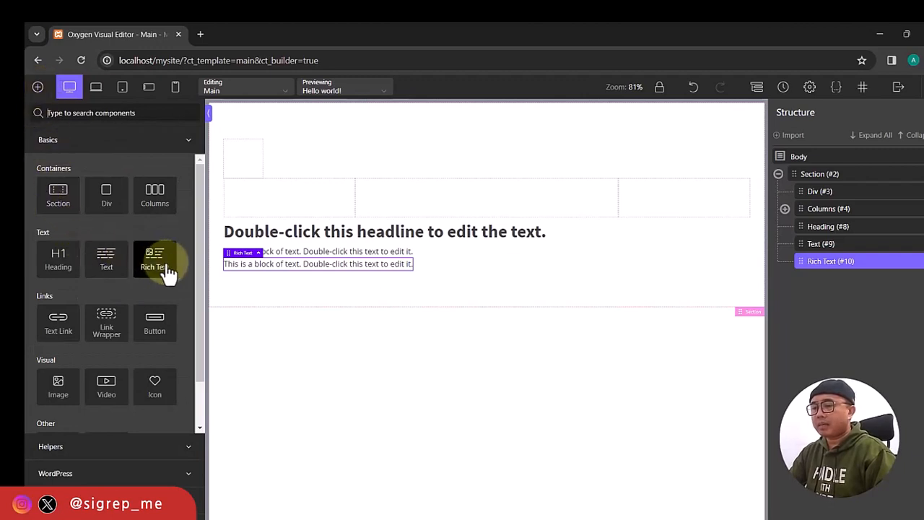
click(61, 329)
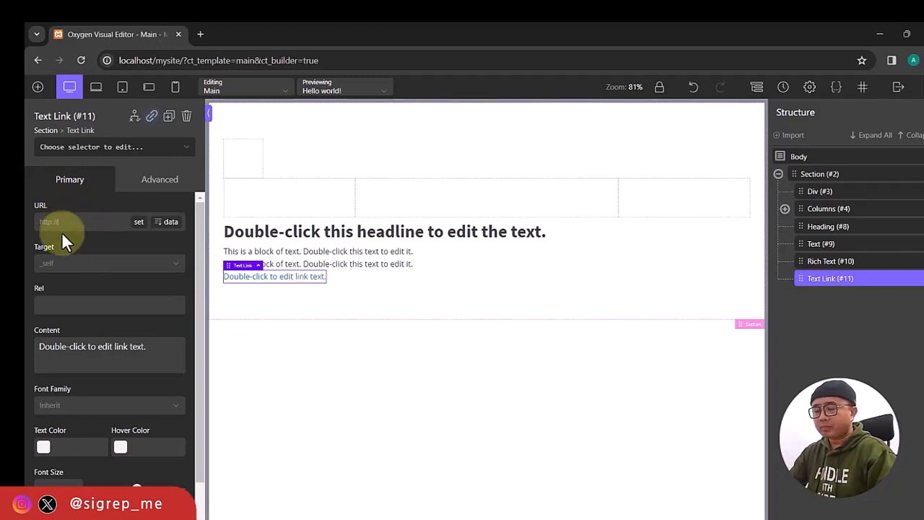
Give the text link an empty target, text colour #e51212 and hover colour #20cc3a.
click(75, 267)
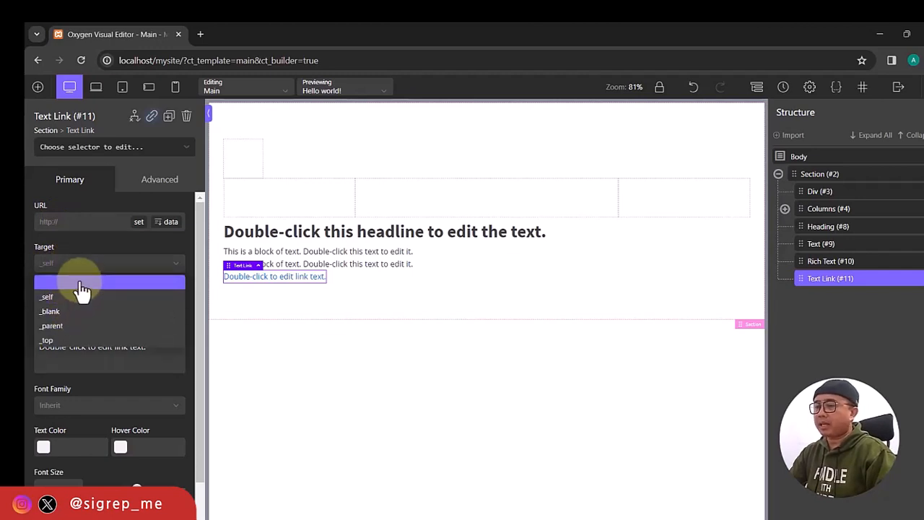
click(82, 285)
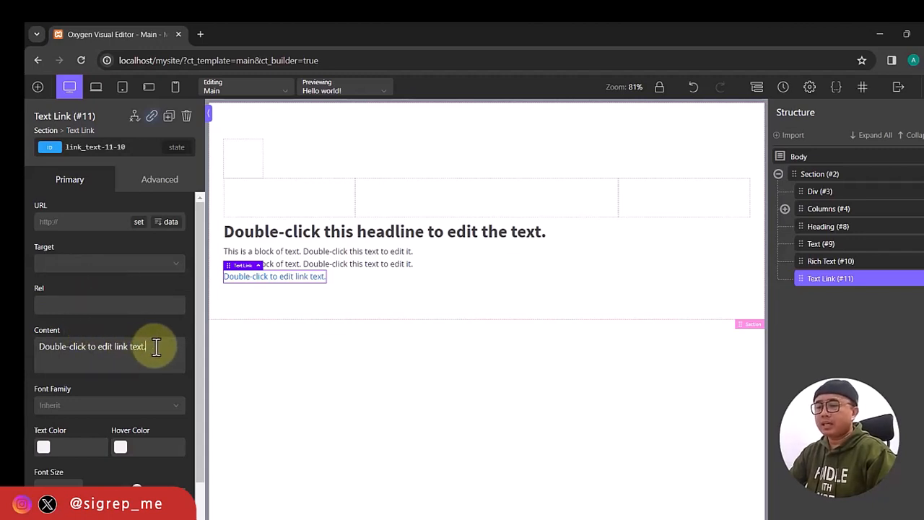
scroll(116, 378, down, 1)
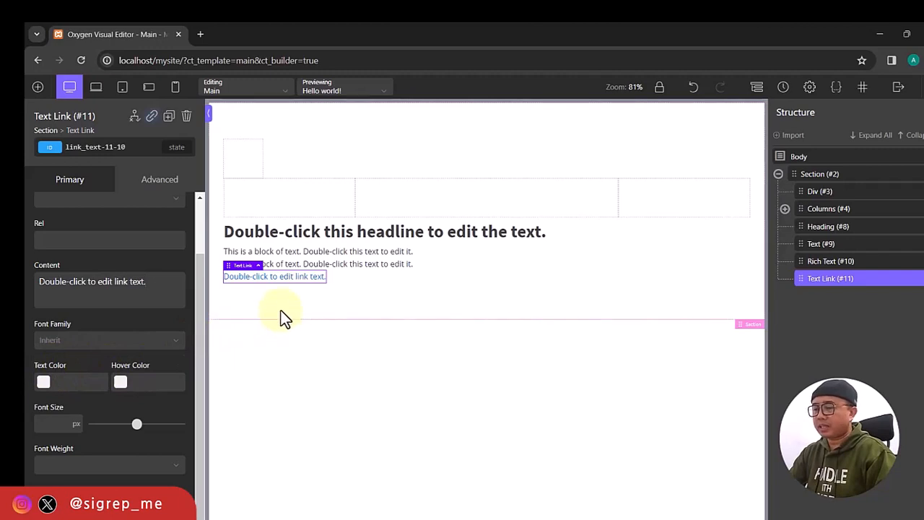
click(44, 383)
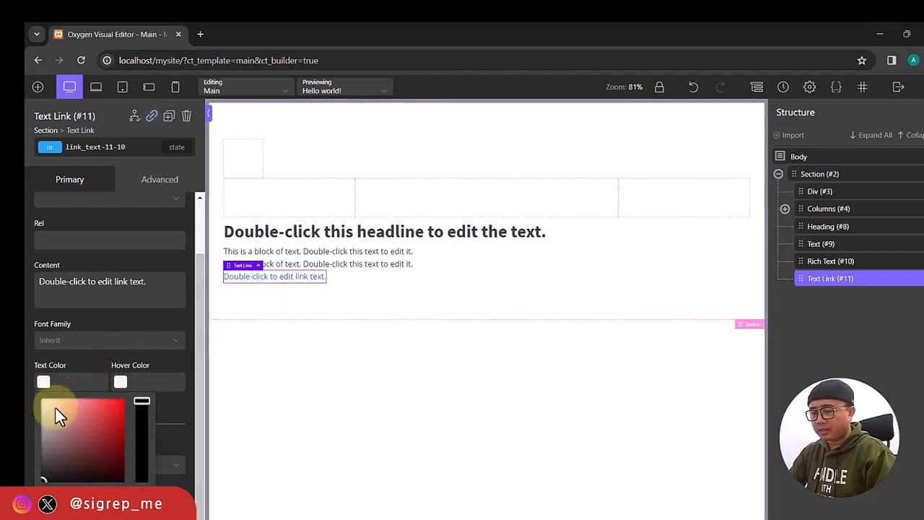
click(119, 406)
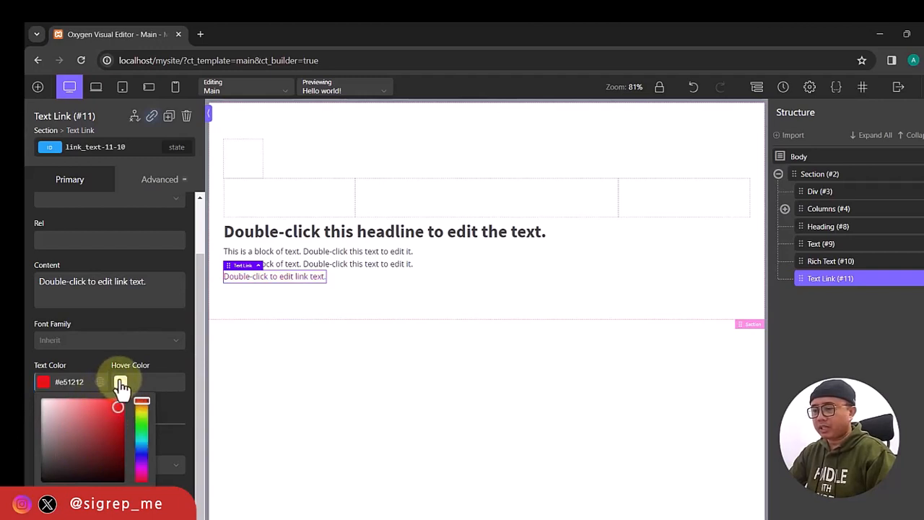
click(120, 383)
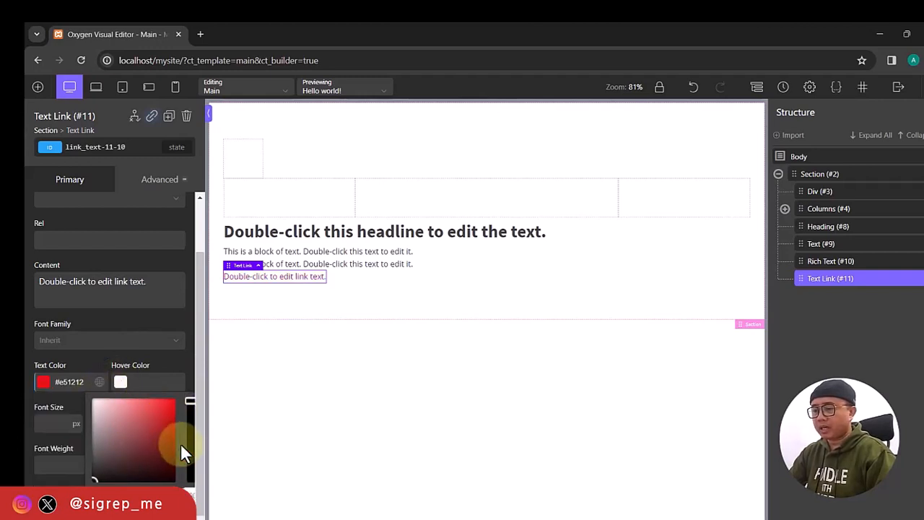
click(190, 409)
click(195, 433)
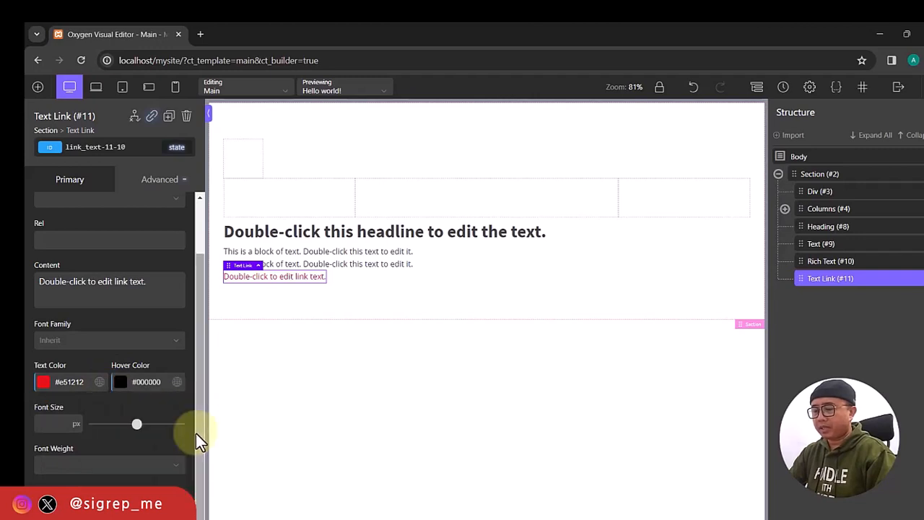
click(121, 384)
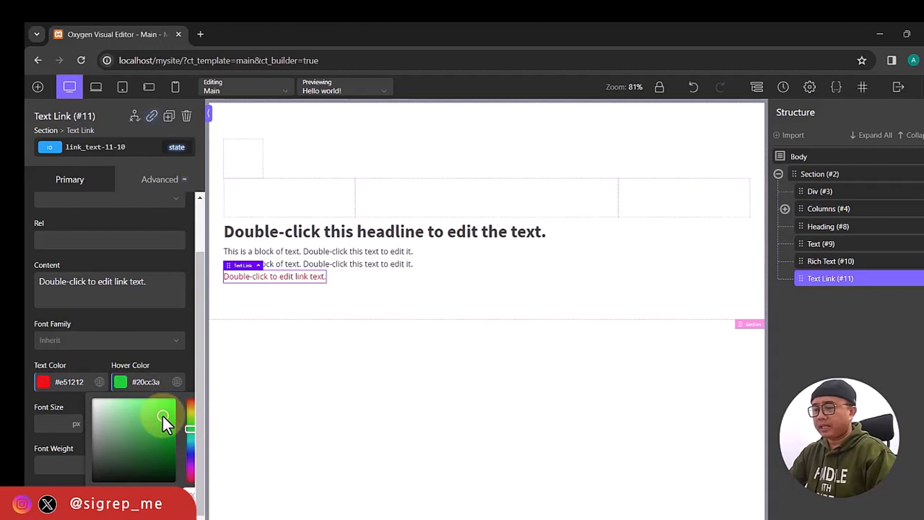
click(124, 390)
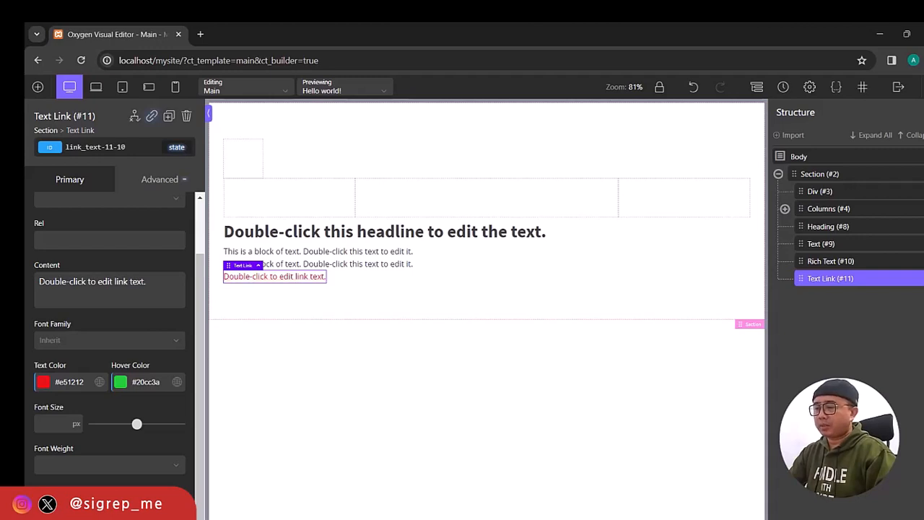
Add a Link Wrapper below the text link, leaving its target unchanged.
click(38, 86)
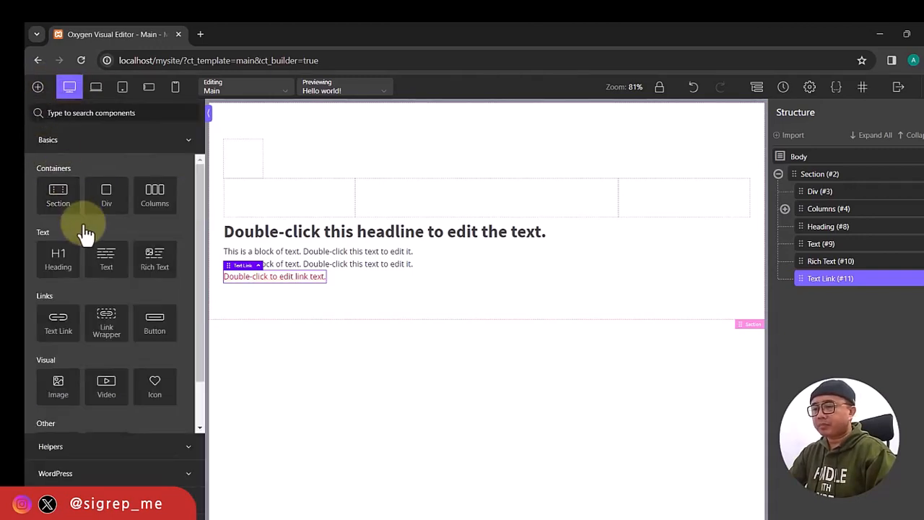
click(107, 327)
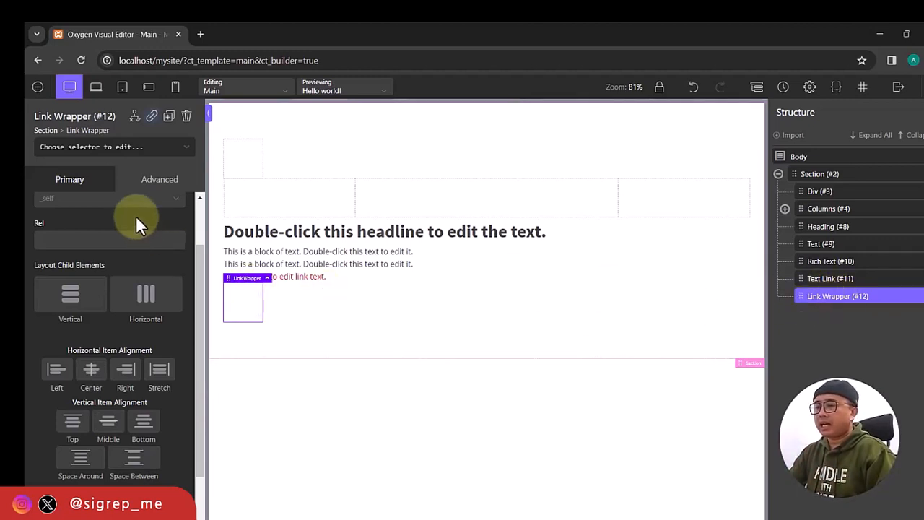
scroll(136, 215, up, 1)
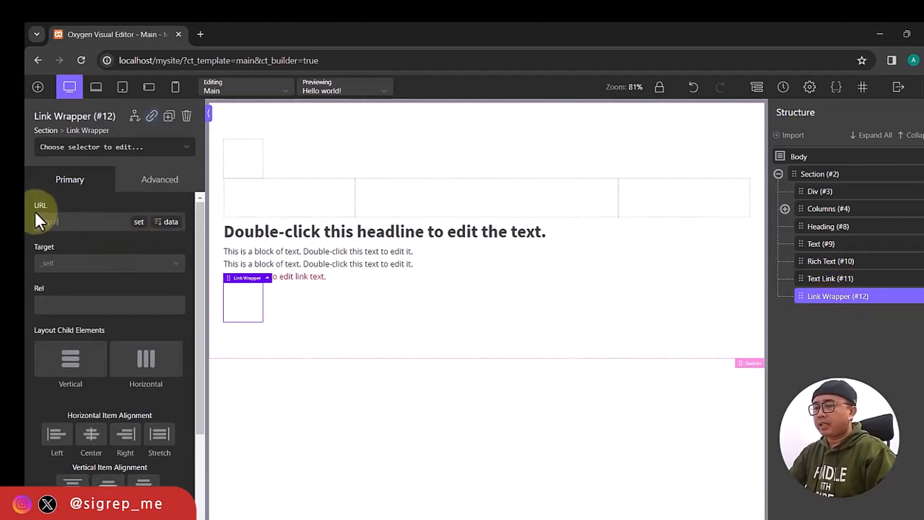
click(65, 265)
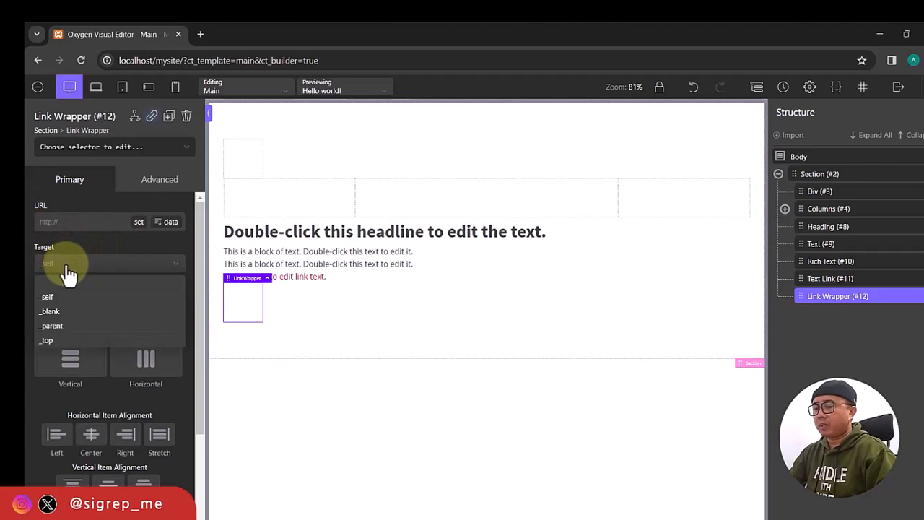
click(108, 265)
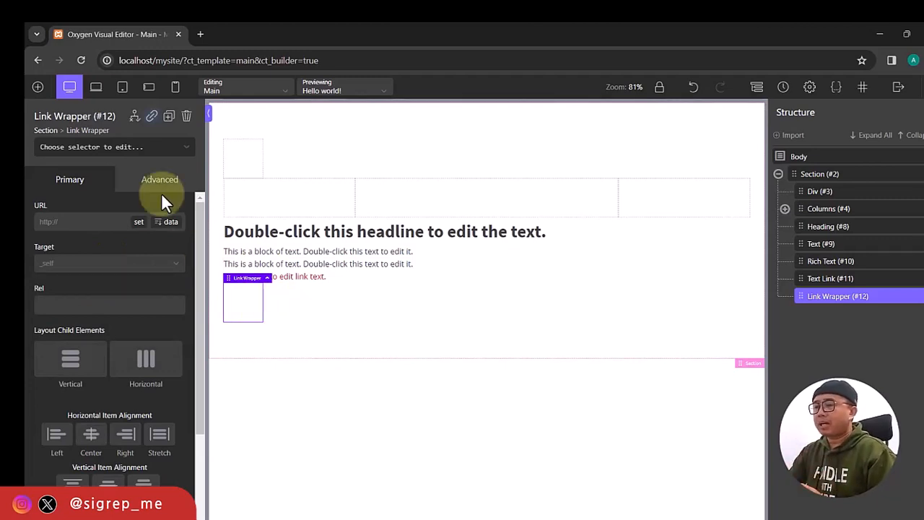
Nest a Text element inside the Link Wrapper and expand it in the Structure panel.
click(38, 87)
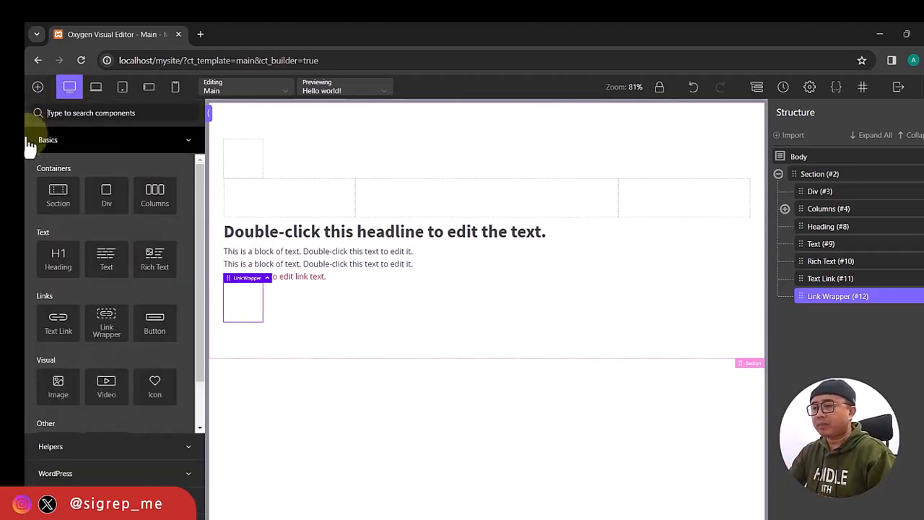
click(110, 262)
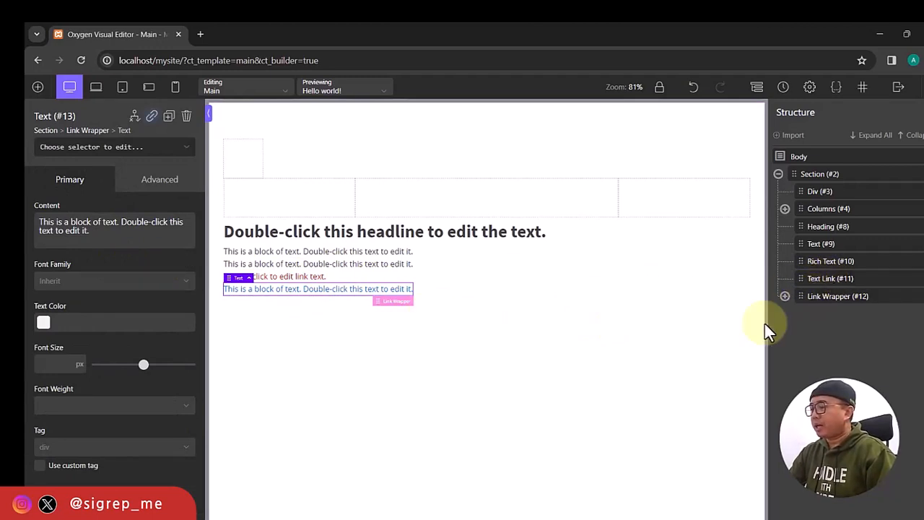
click(785, 297)
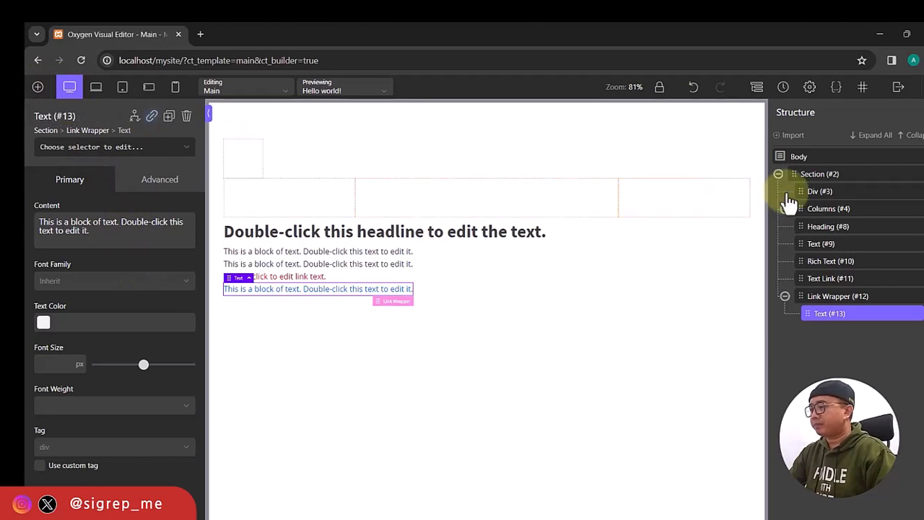
Add a Button to Section #2 with target _self, labelled 'Click Here'.
click(821, 177)
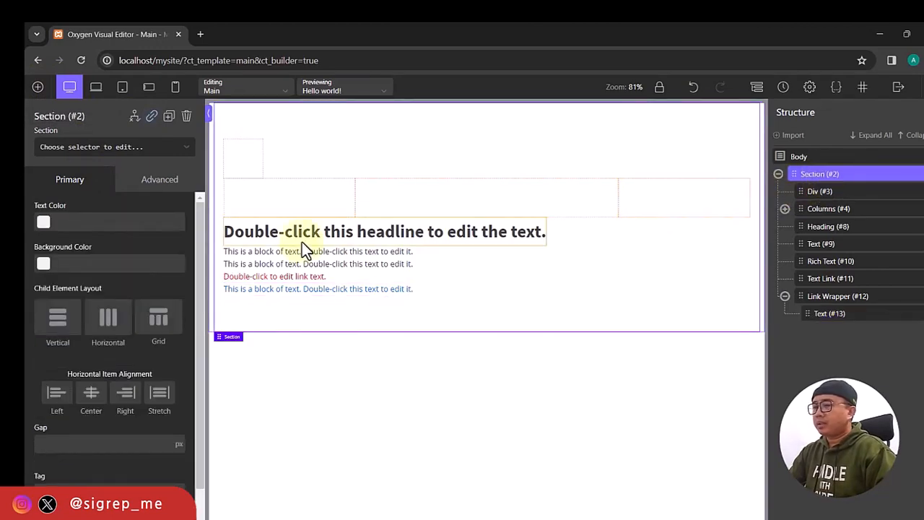
click(38, 88)
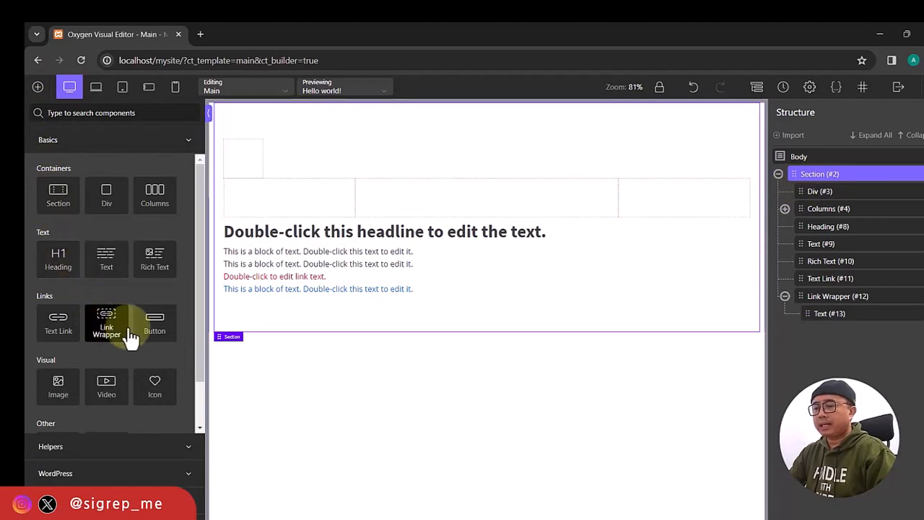
click(101, 331)
click(151, 325)
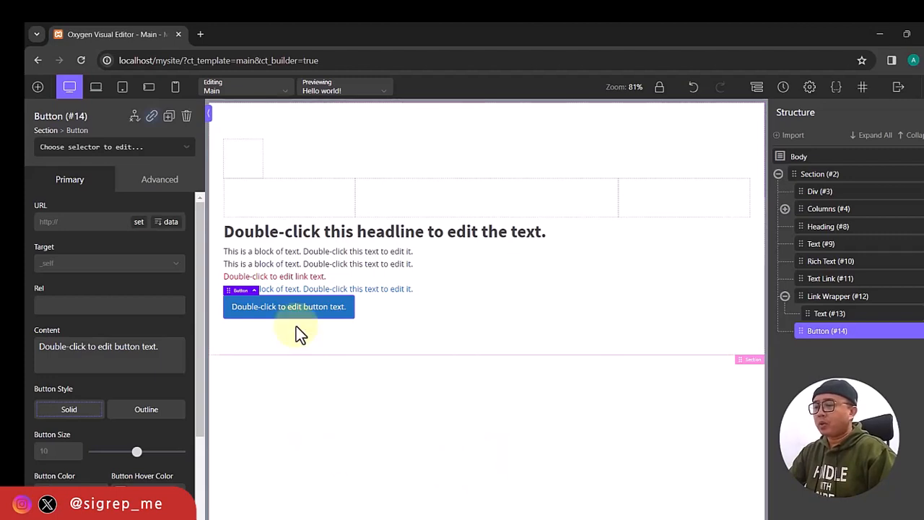
click(97, 265)
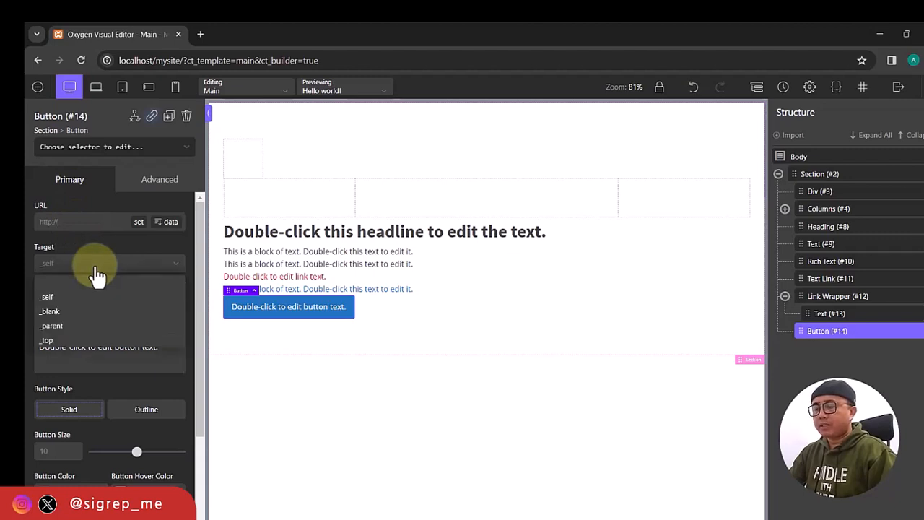
click(97, 268)
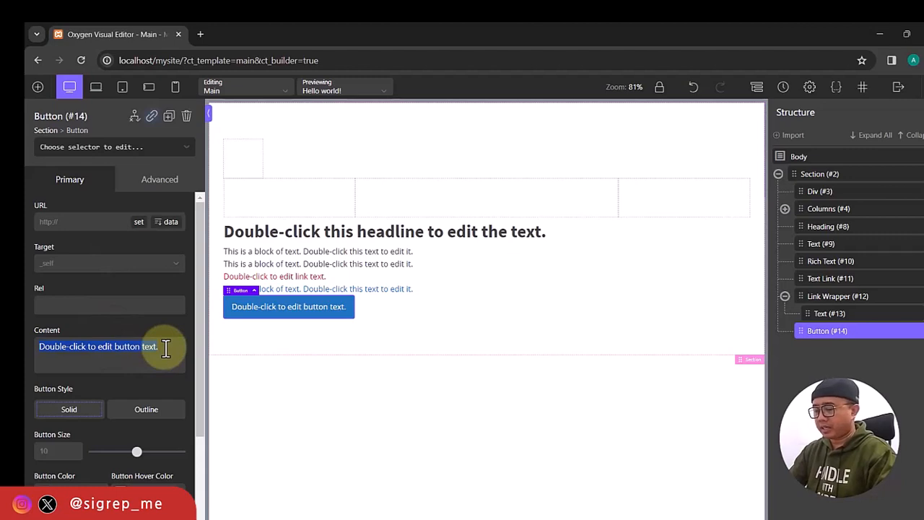
text(Click )
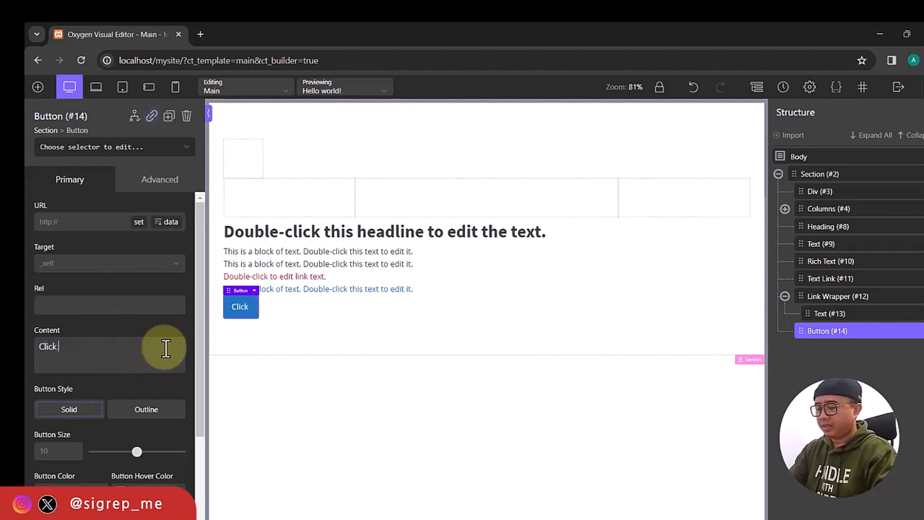
text(h)
key(BackSpace)
text(Here)
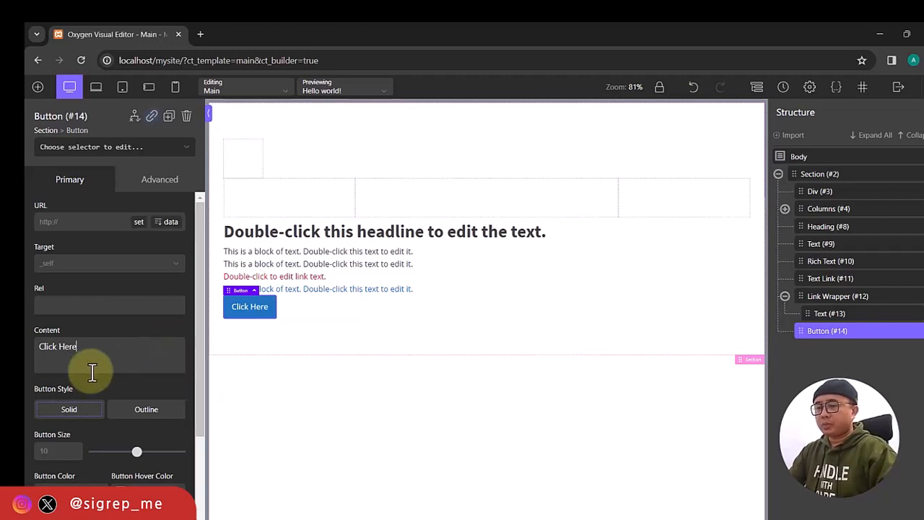
scroll(91, 389, down, 2)
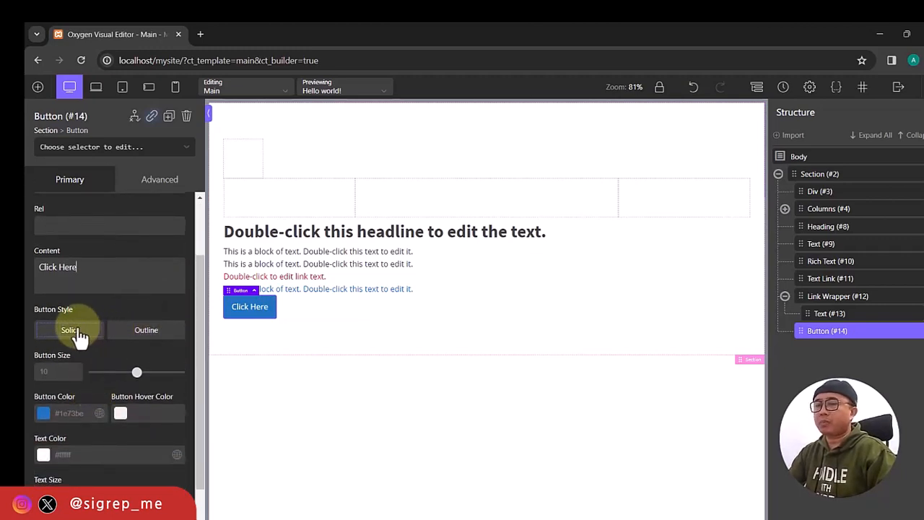
click(148, 335)
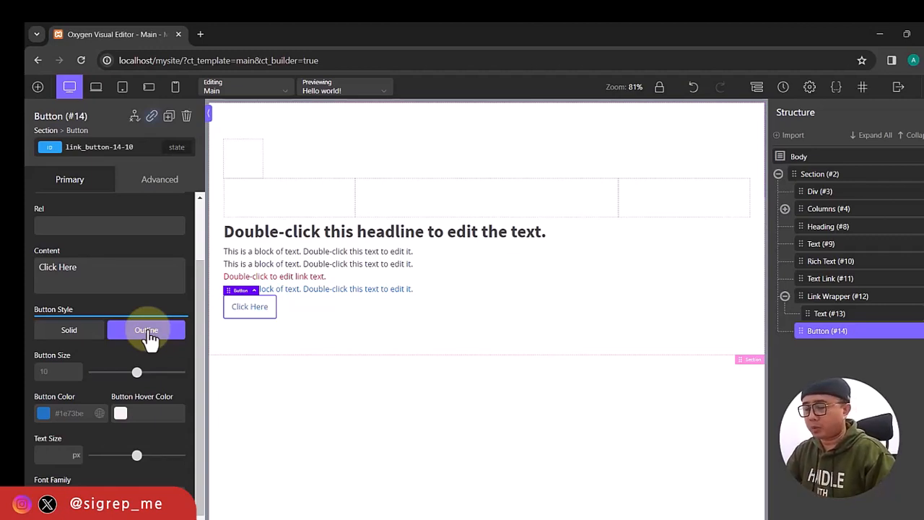
click(148, 334)
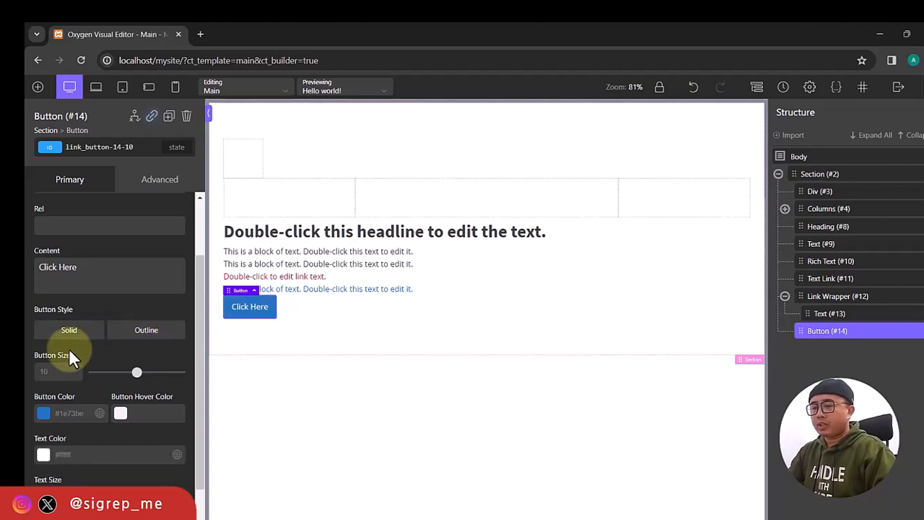
scroll(72, 369, down, 1)
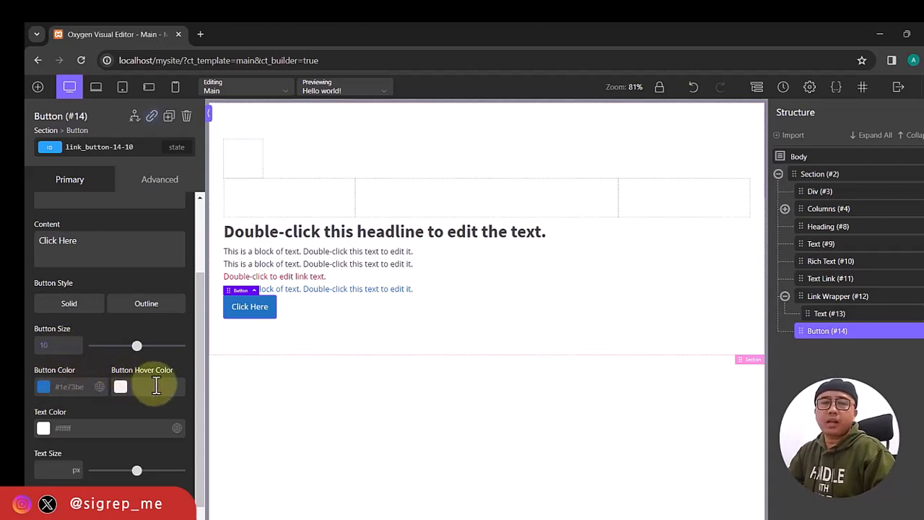
scroll(110, 409, down, 1)
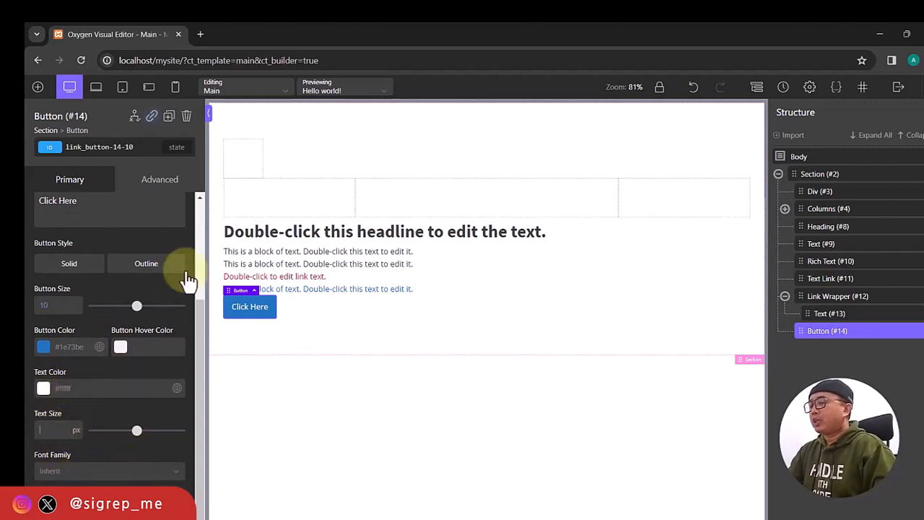
Add an Image element from Visual below the Click Here button and browse for its picture.
click(38, 87)
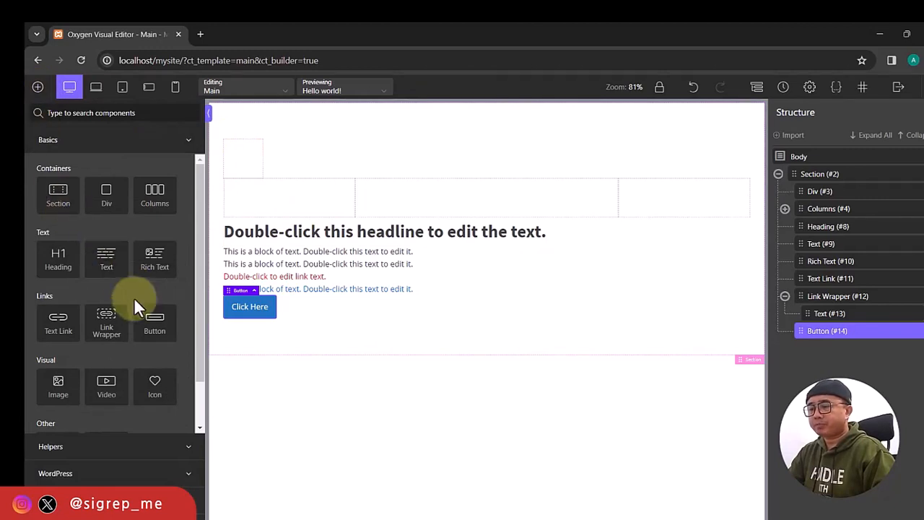
scroll(137, 313, down, 2)
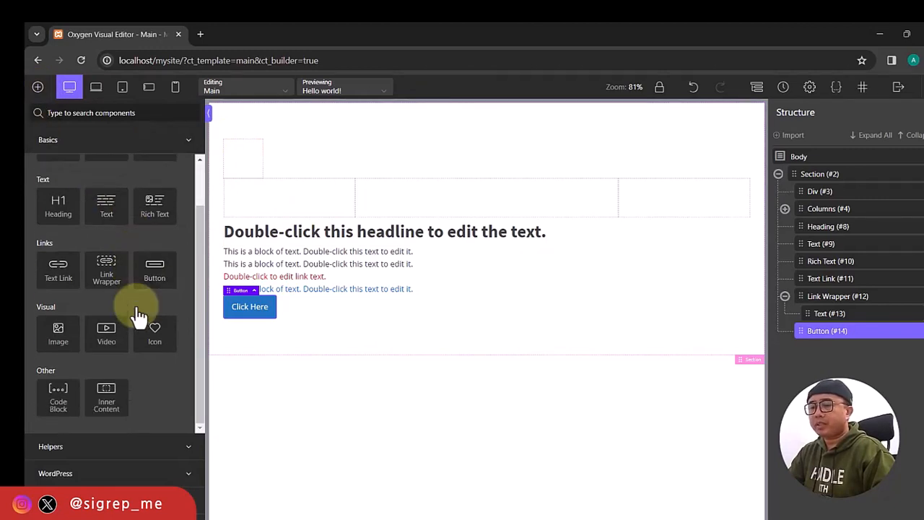
click(60, 345)
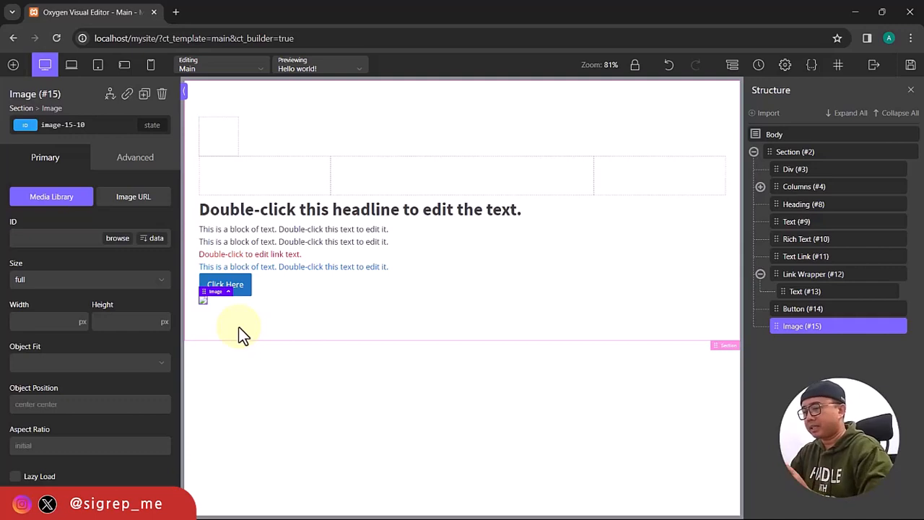
click(118, 242)
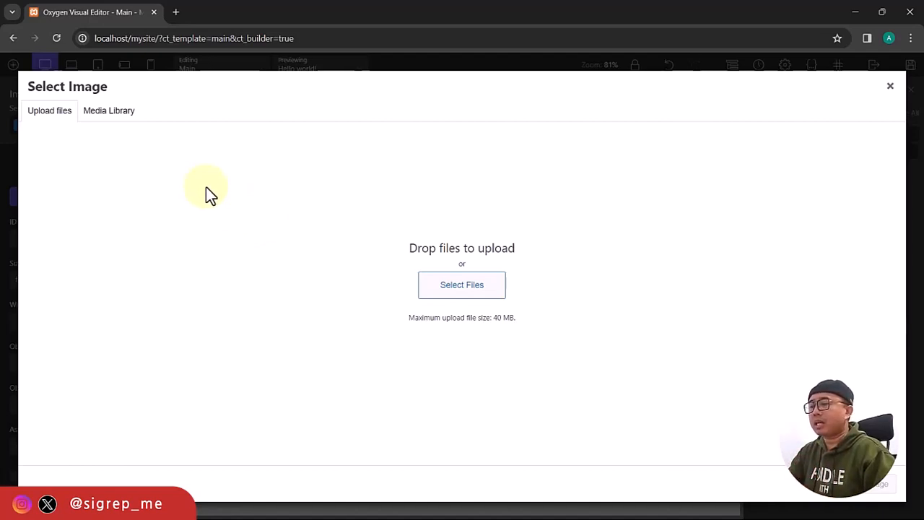
Start a file upload, cancel it, and check the existing media library contents.
click(461, 298)
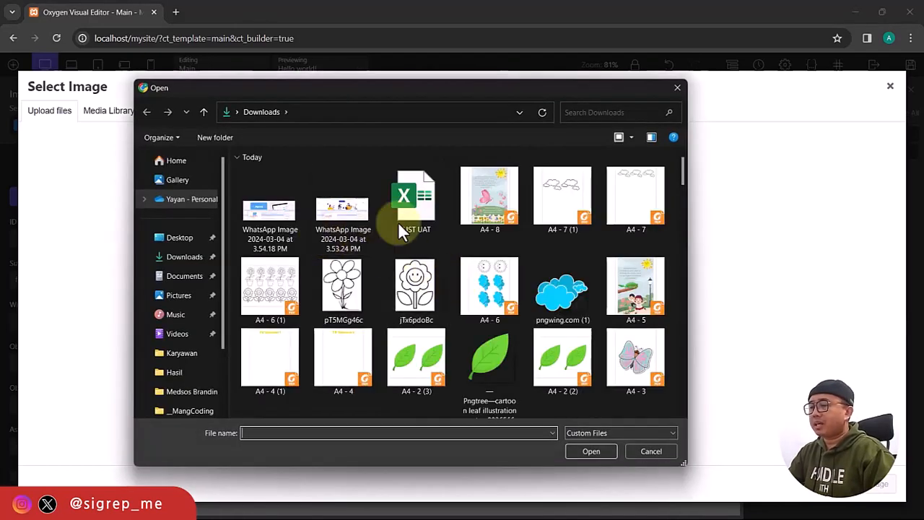
scroll(491, 297, down, 3)
scroll(491, 297, up, 4)
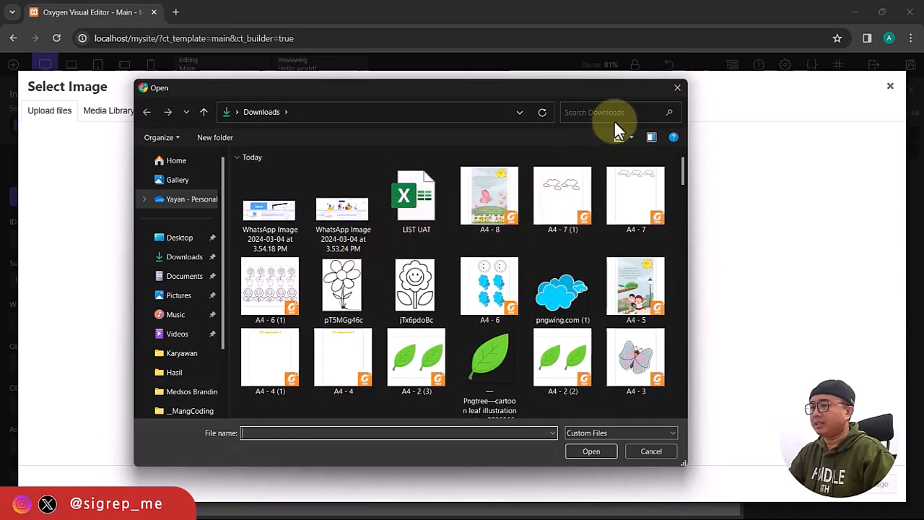
click(676, 88)
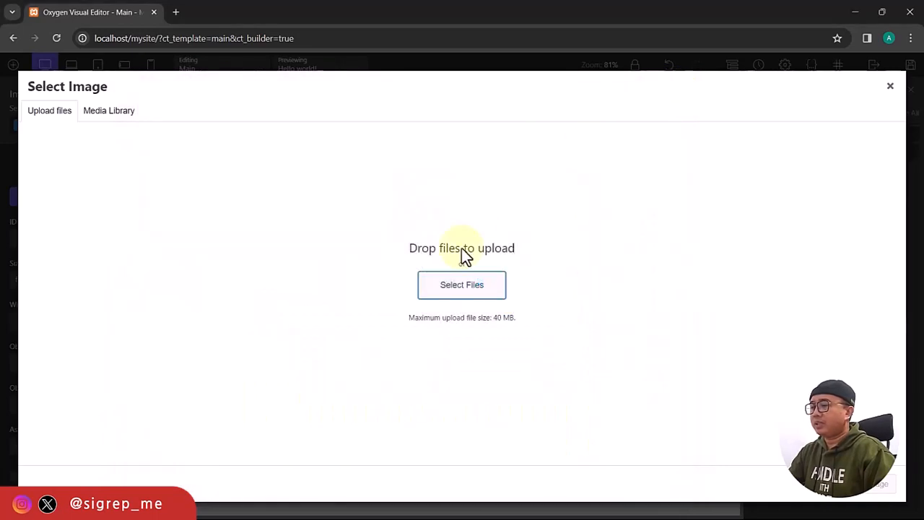
click(120, 112)
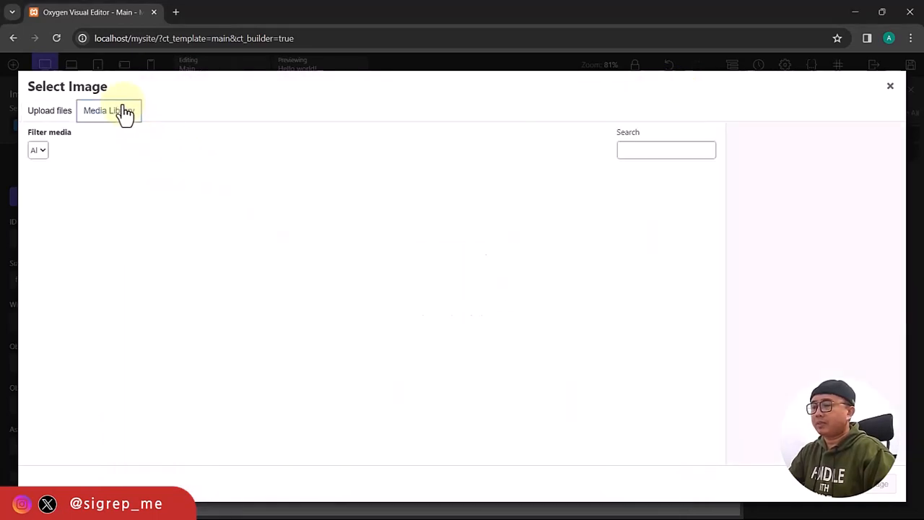
click(54, 116)
Upload photo-koe.png from Downloads and insert it into the Image element.
click(438, 303)
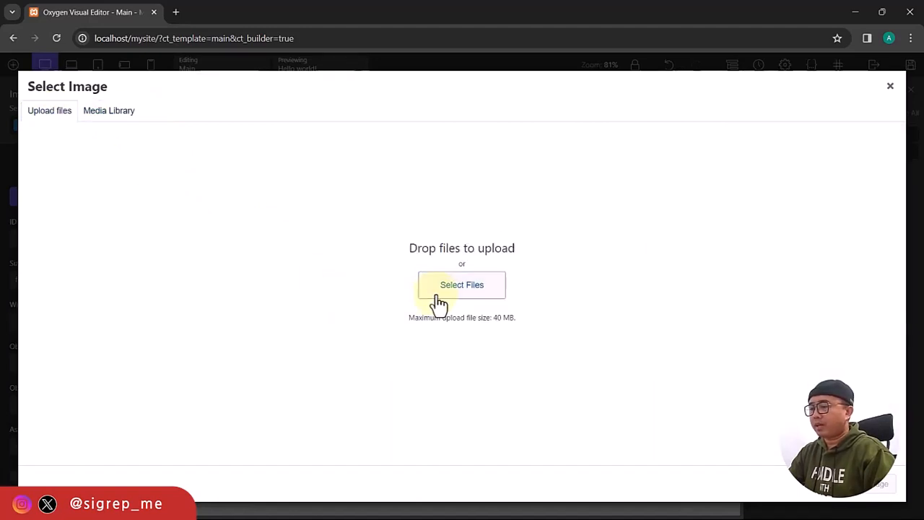
scroll(484, 287, down, 3)
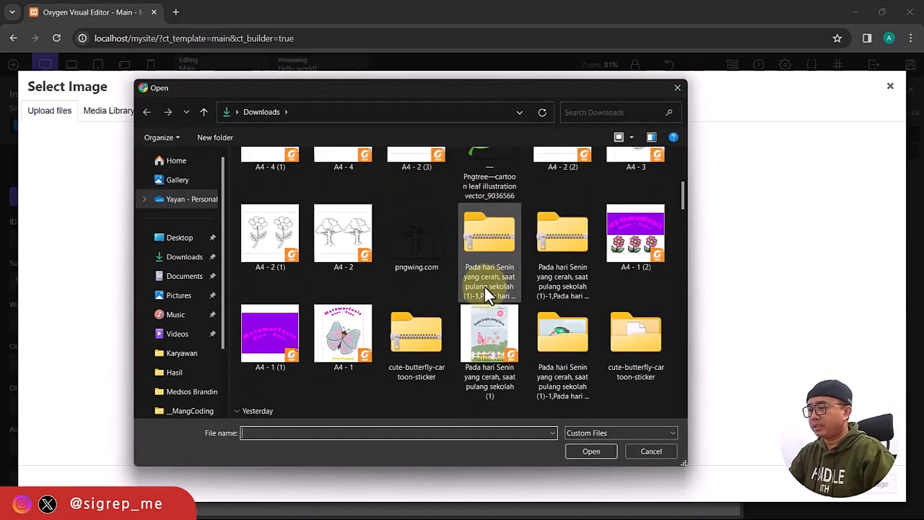
scroll(484, 286, down, 3)
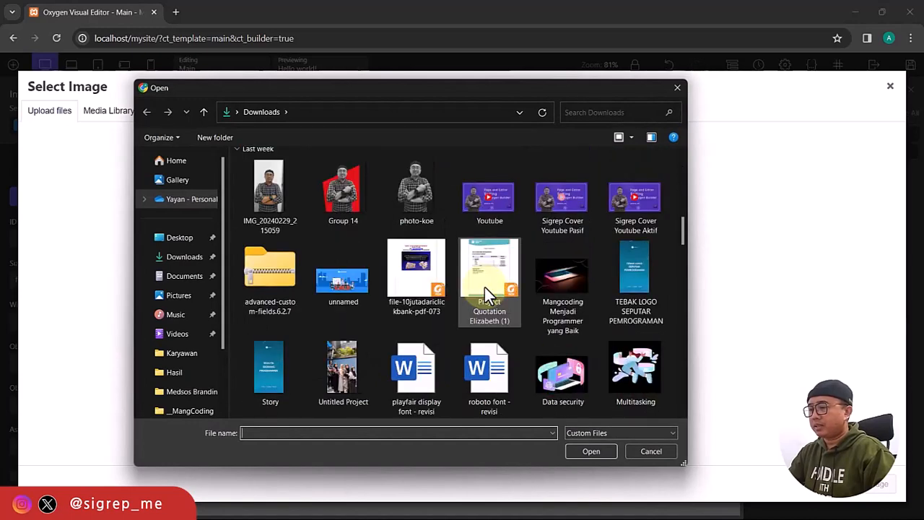
click(411, 190)
click(591, 451)
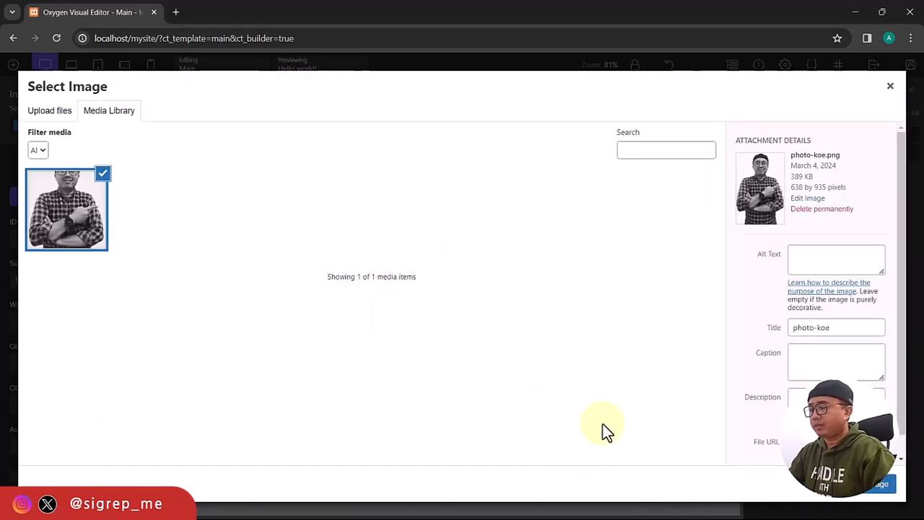
click(880, 484)
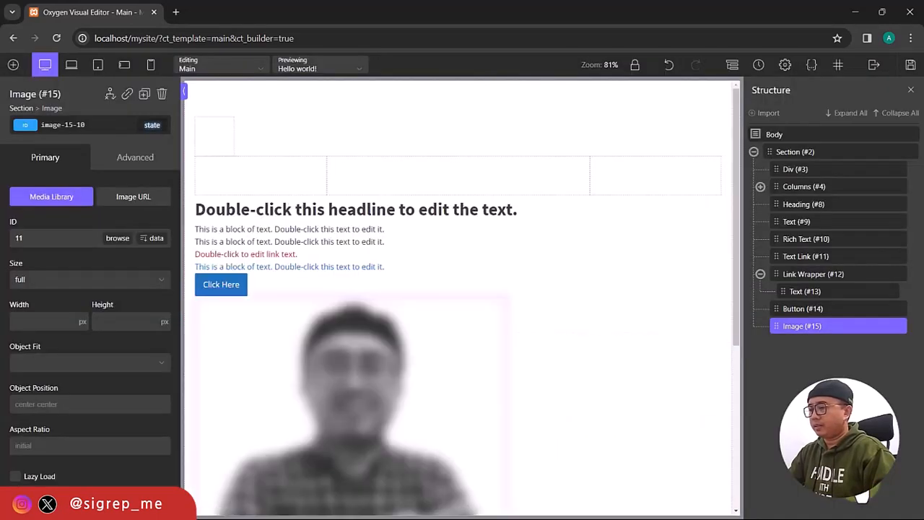
scroll(430, 379, down, 3)
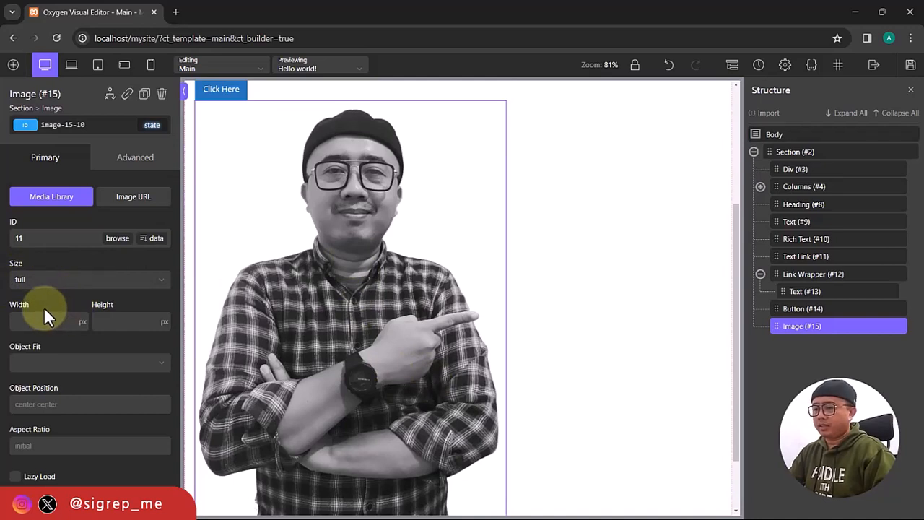
Keep the photo at full size and set its width to 200 px.
click(98, 280)
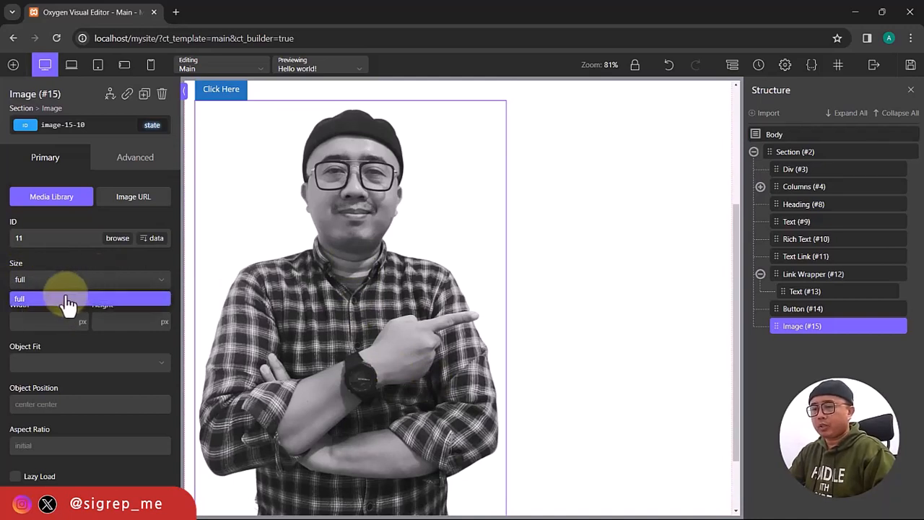
click(100, 258)
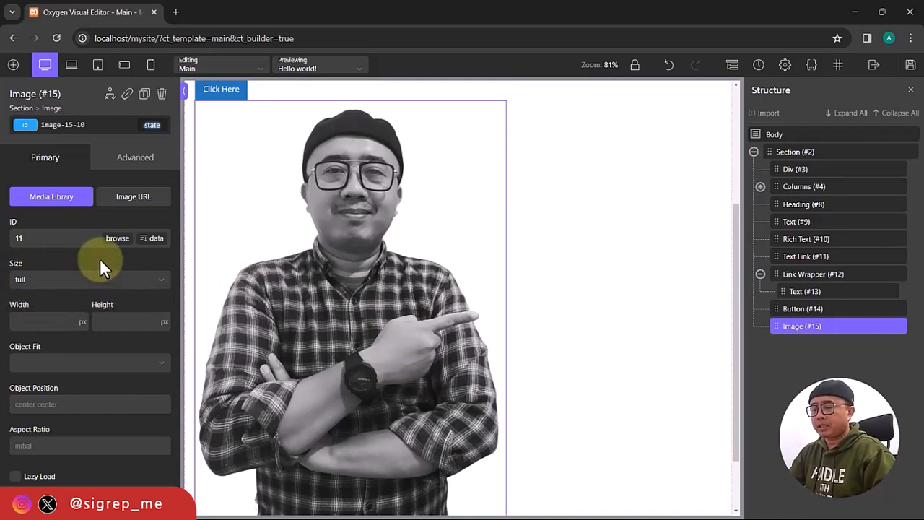
click(54, 322)
text(200)
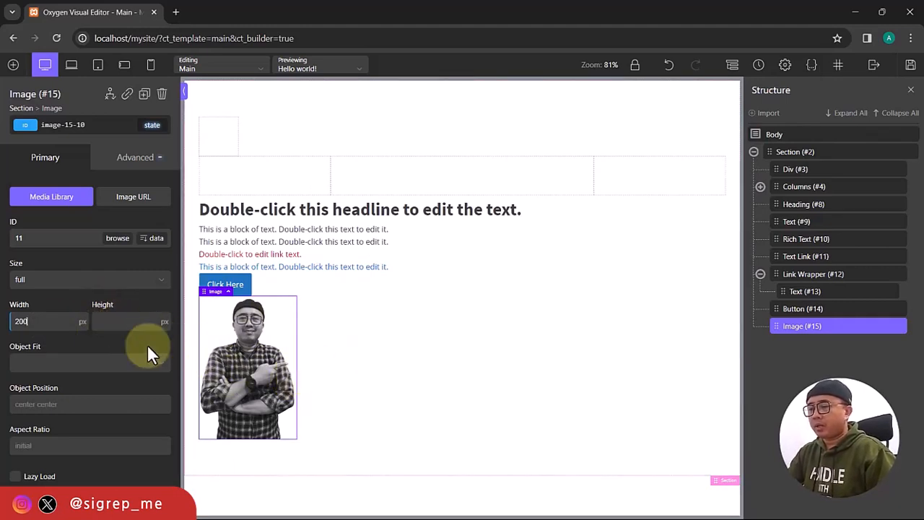
Reselect the photo and check the Image URL source before returning to Media Library.
click(362, 343)
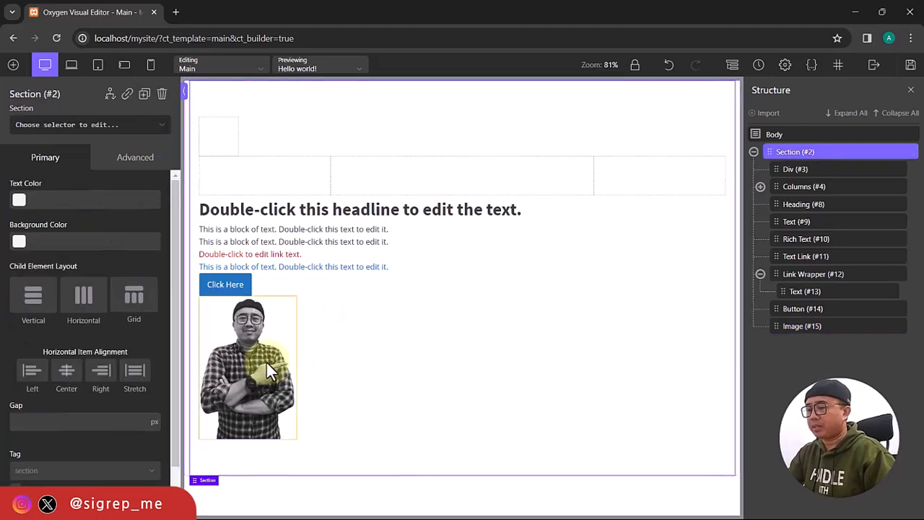
click(266, 362)
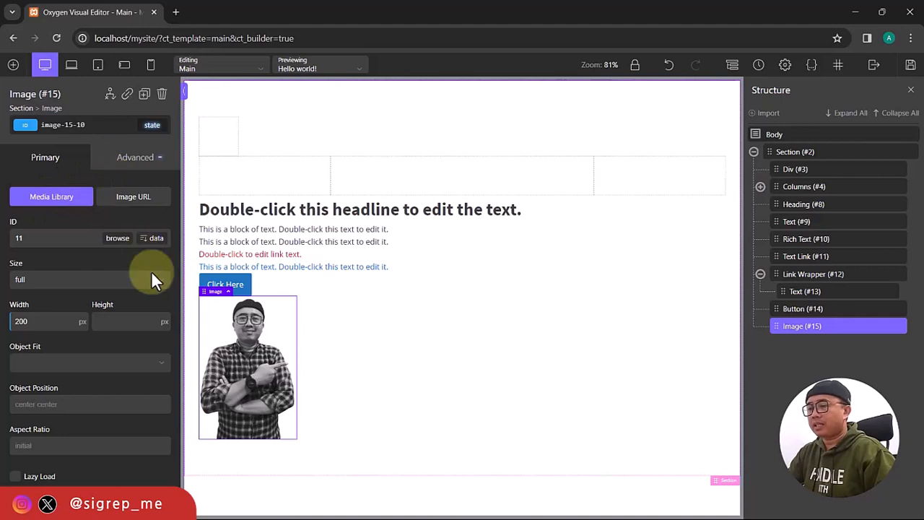
click(134, 205)
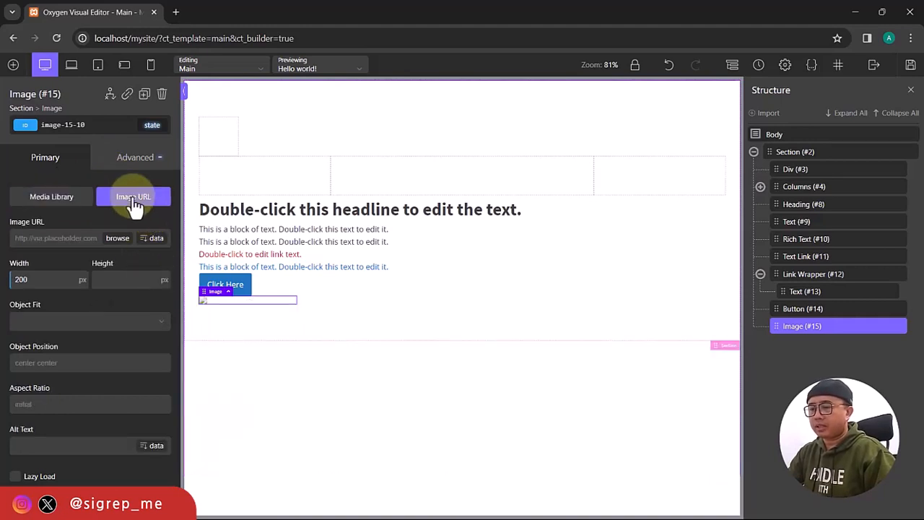
click(70, 204)
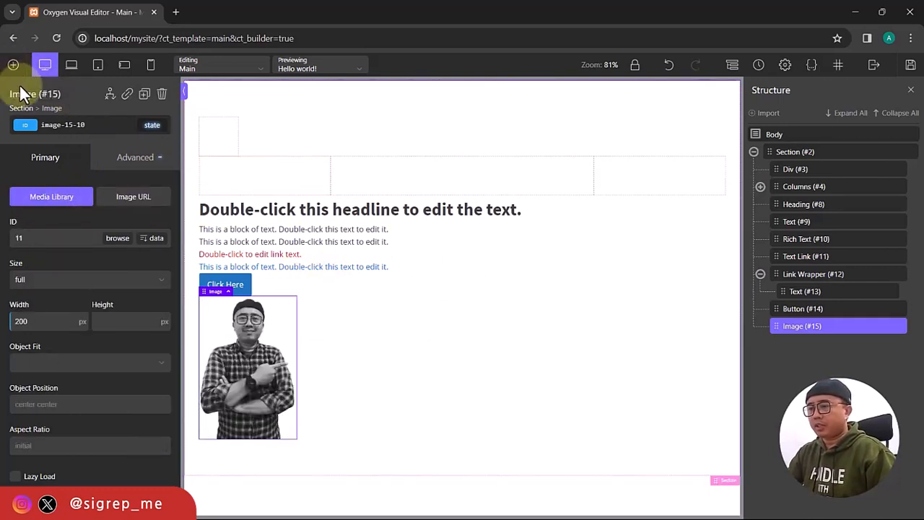
click(13, 67)
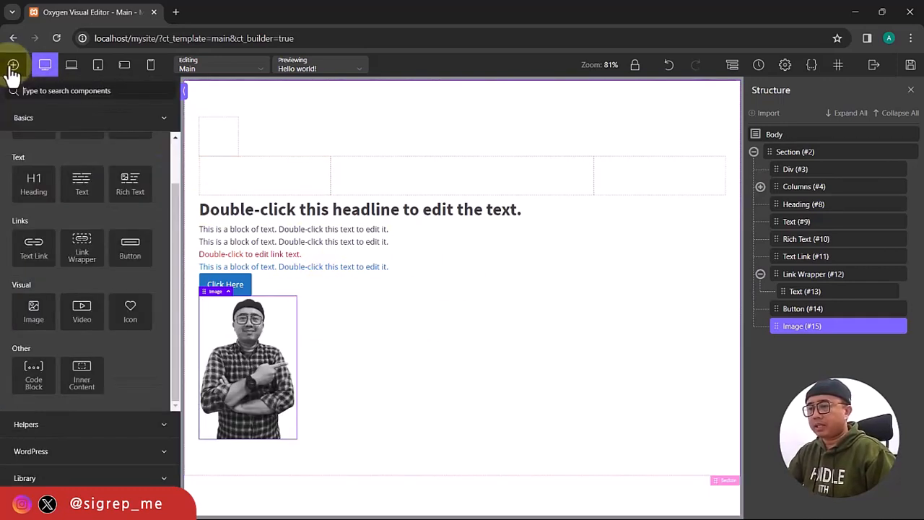
Add a Video element below the photo and scroll to view its offline placeholder.
click(81, 316)
scroll(387, 380, down, 3)
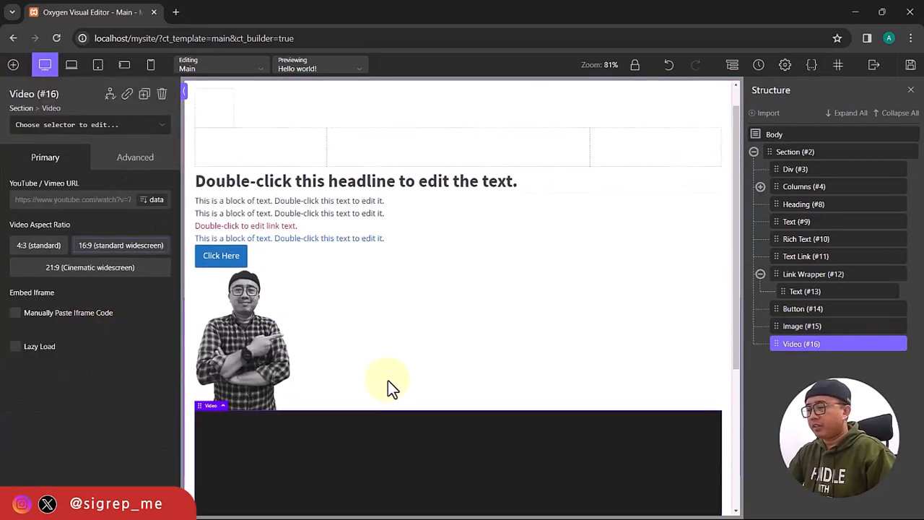
scroll(387, 378, down, 2)
scroll(387, 378, up, 2)
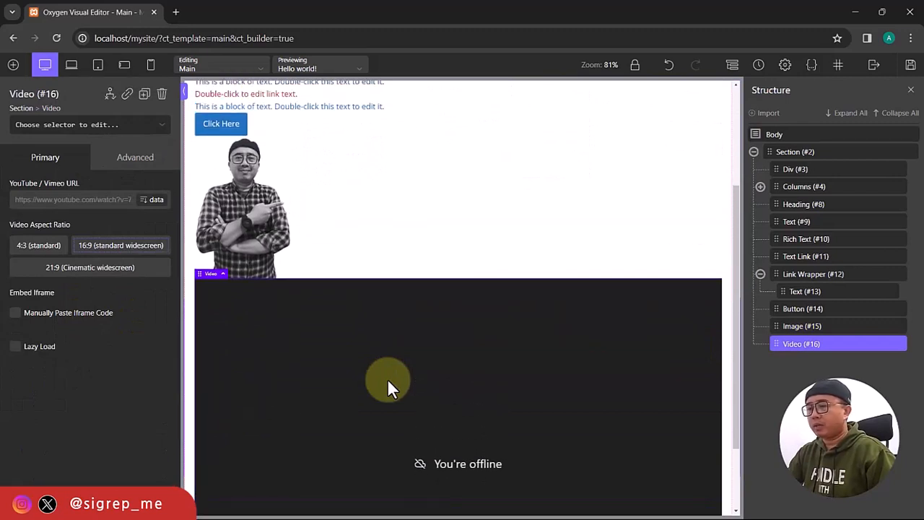
scroll(387, 379, down, 2)
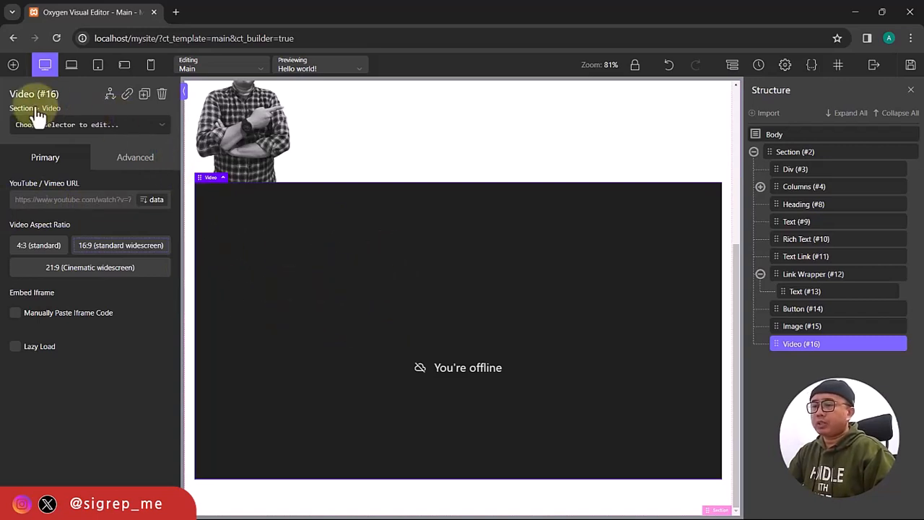
click(13, 65)
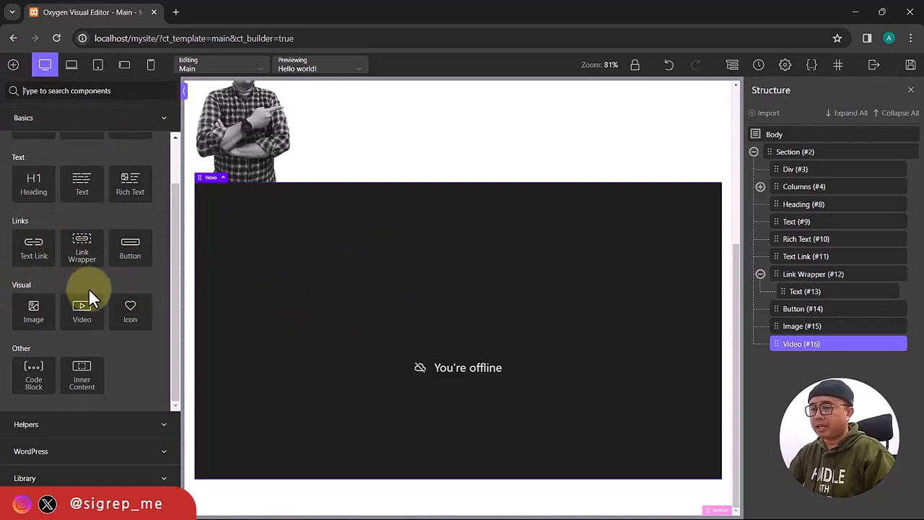
Add an Icon element and swap its Font Awesome thumbs-up icon for home.
click(132, 314)
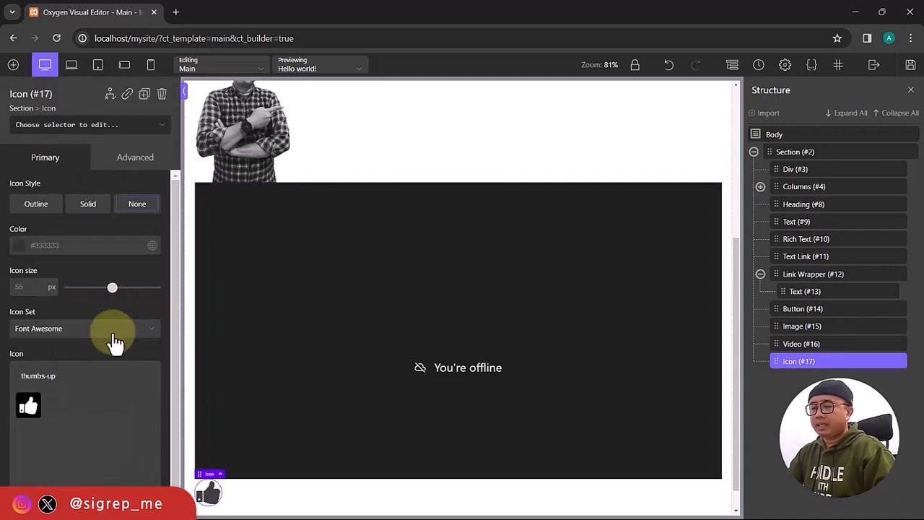
scroll(116, 339, down, 1)
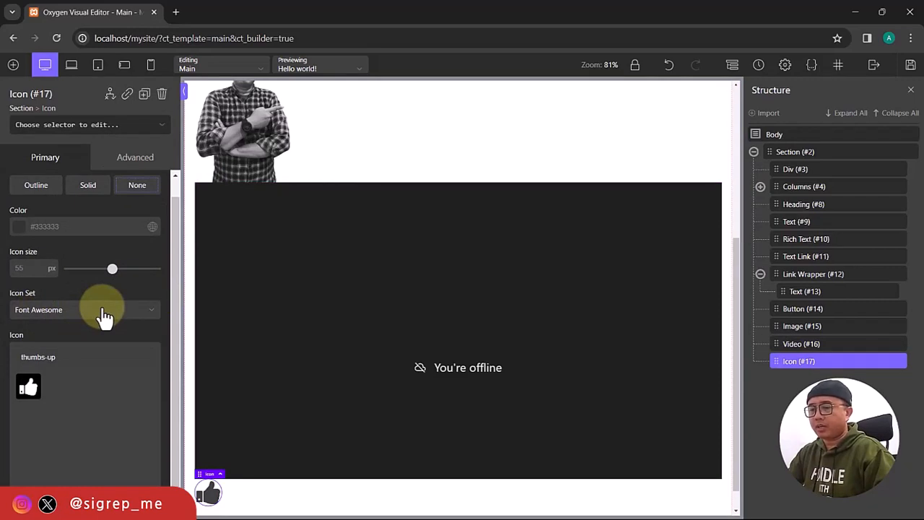
click(105, 316)
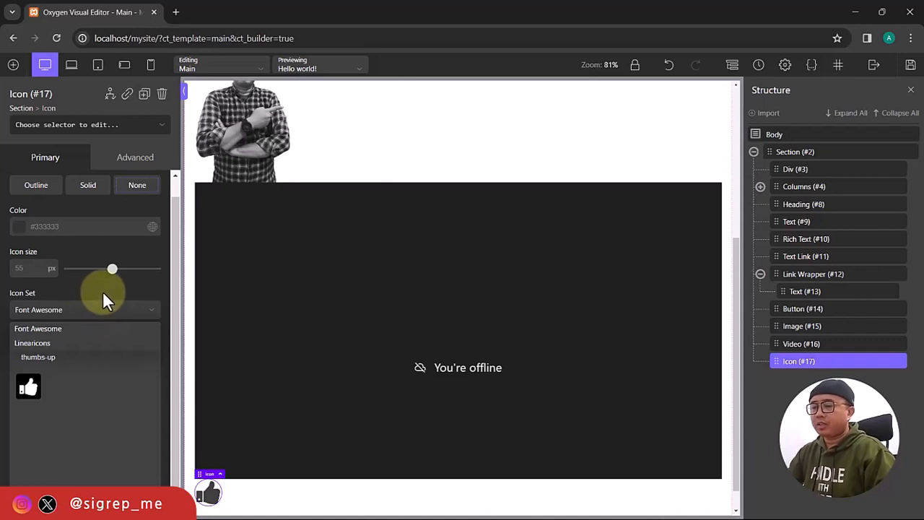
click(104, 293)
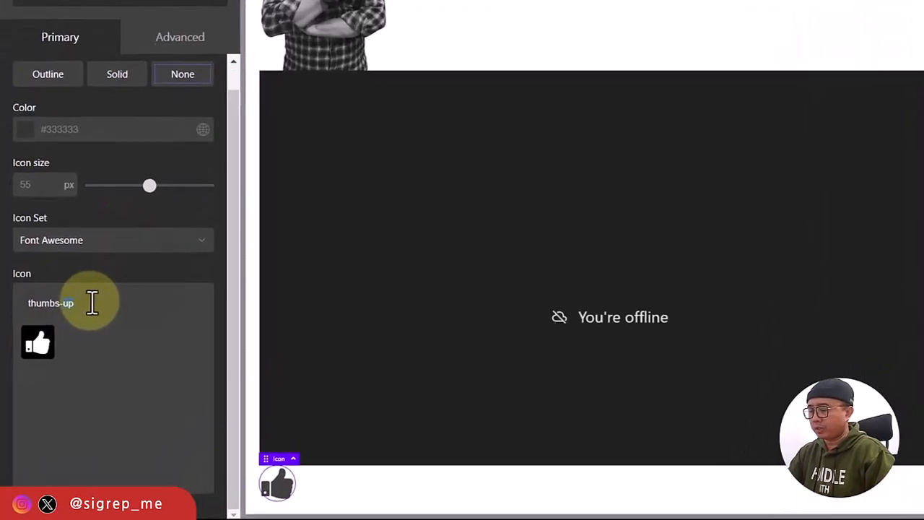
key(BackSpace)
key(BackSpace)
key(BackSpace)
key(BackSpace)
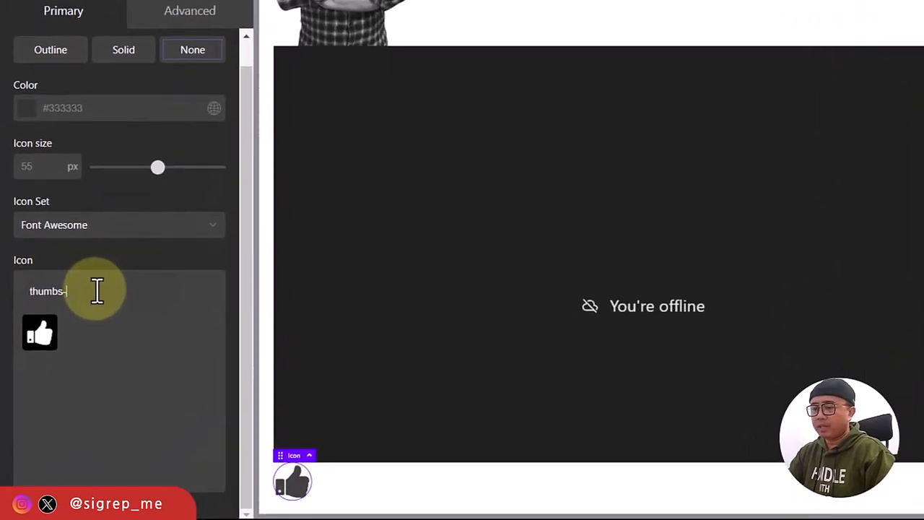
key(BackSpace)
key(BackSpace)
key(BackSpace)
key(BackSpace)
key(BackSpace)
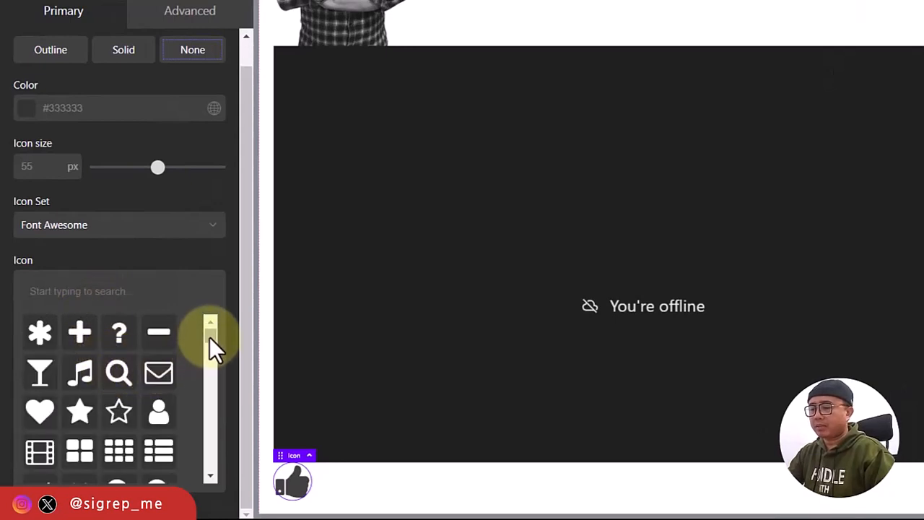
mouse_move(210, 336)
mouse_down()
mouse_move(211, 373)
mouse_move(215, 329)
mouse_move(213, 335)
mouse_up()
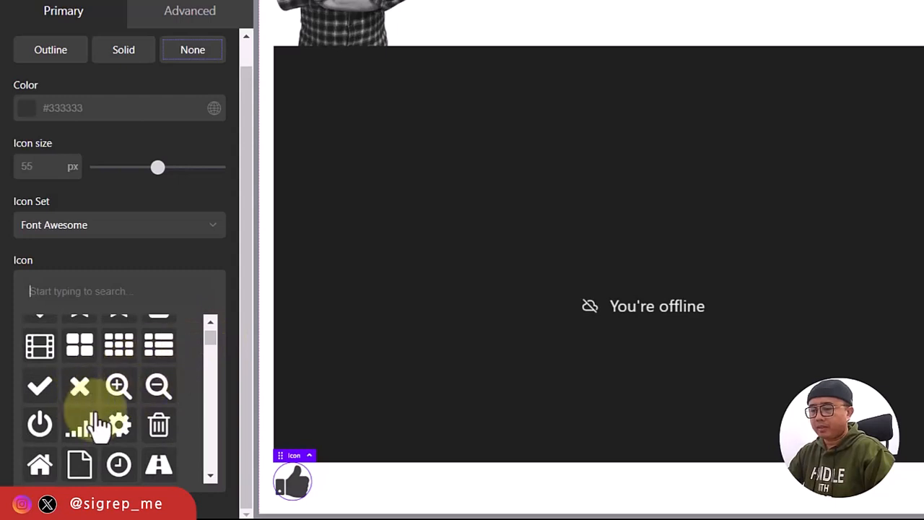
click(40, 467)
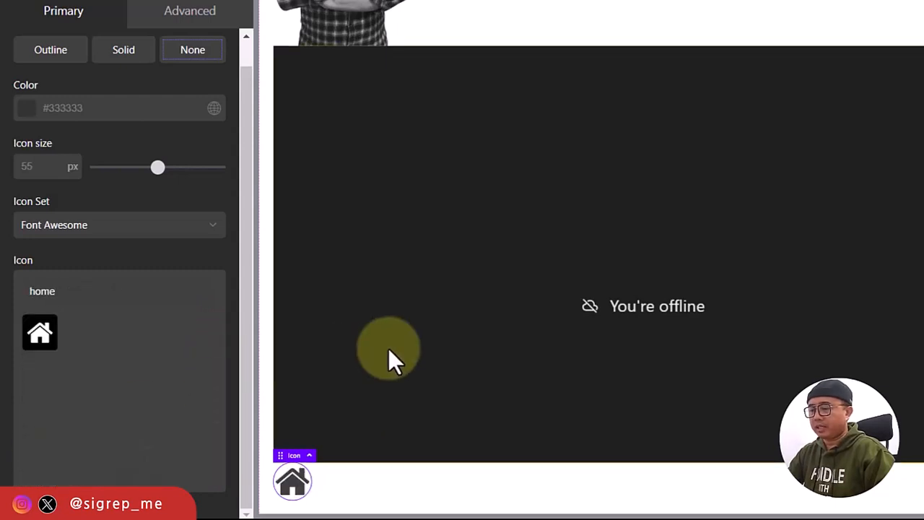
scroll(444, 341, down, 1)
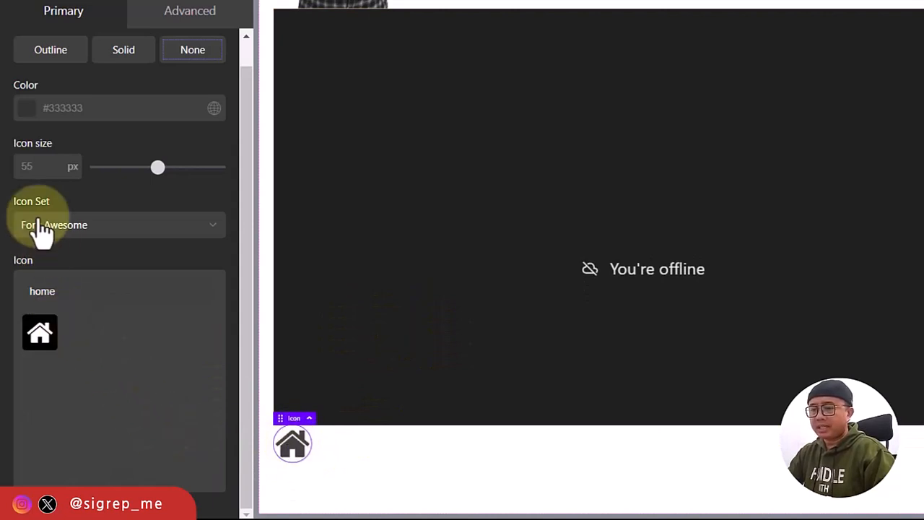
Colour the home icon red #ce1414 and try its outline, solid and none styles.
click(28, 108)
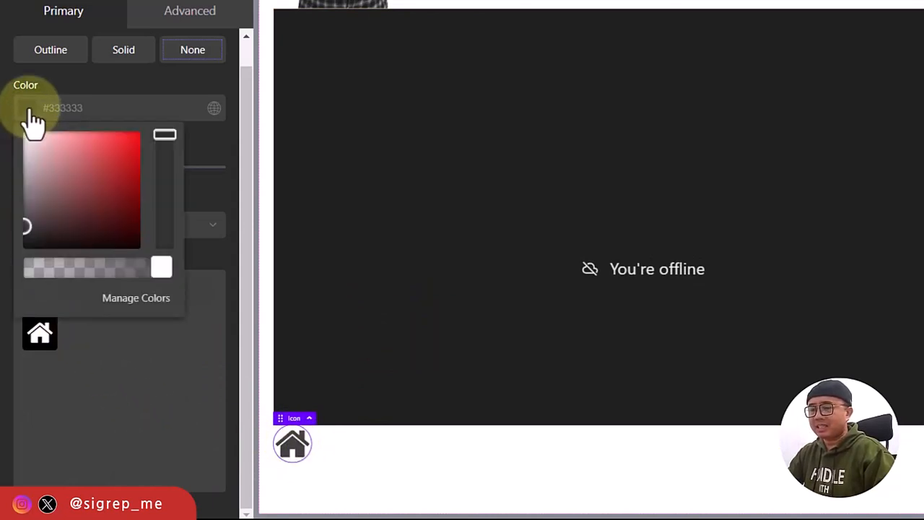
click(128, 154)
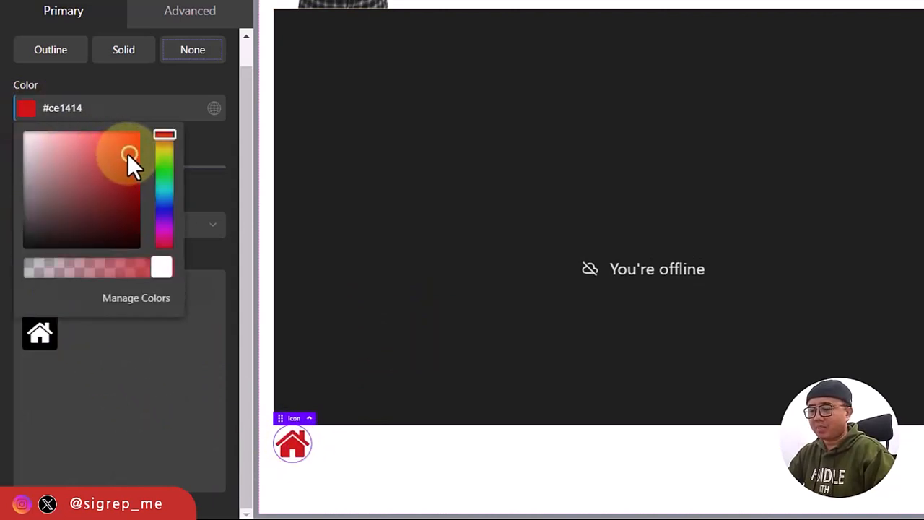
click(29, 112)
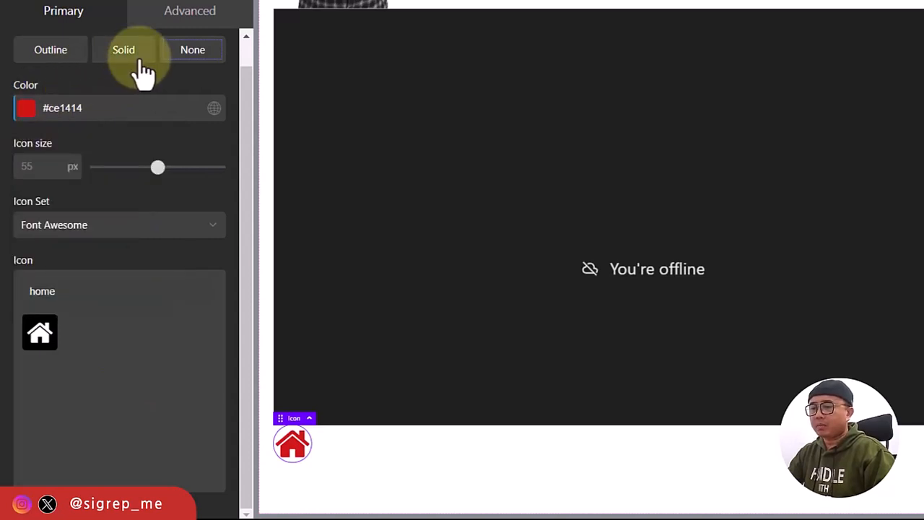
click(58, 56)
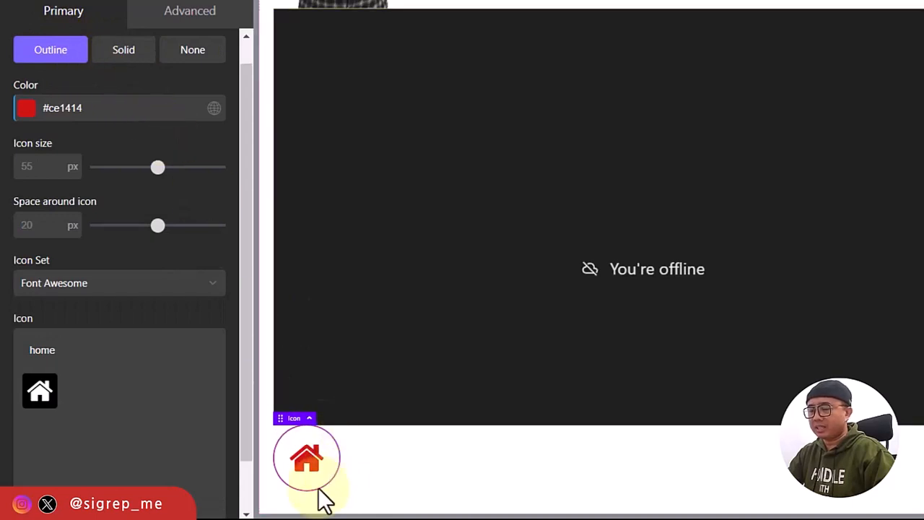
click(119, 54)
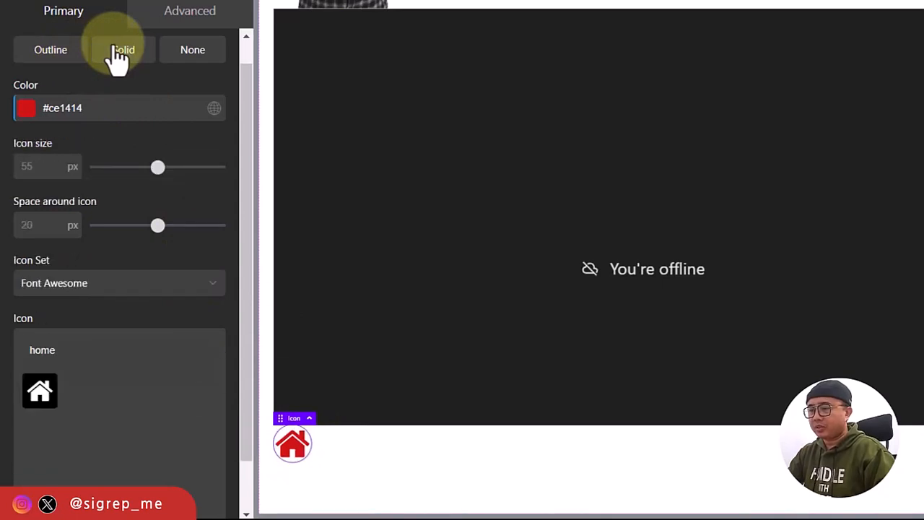
click(186, 55)
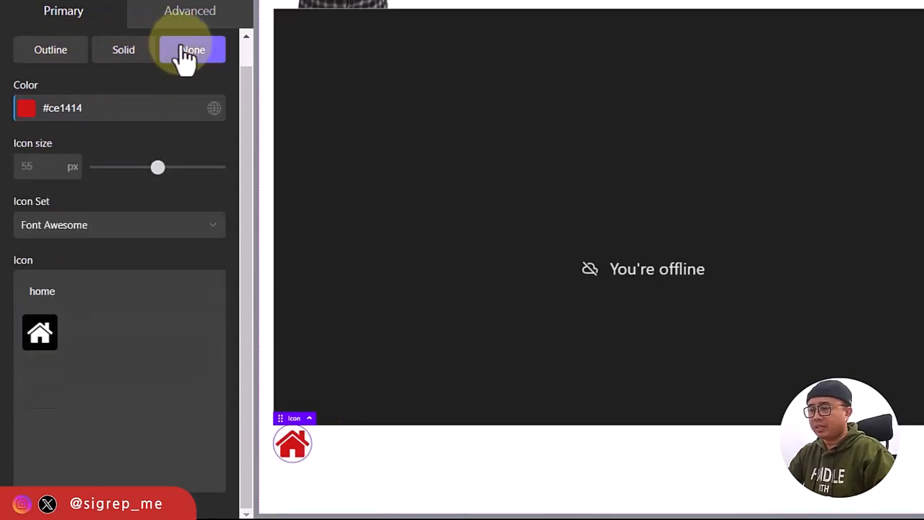
click(186, 54)
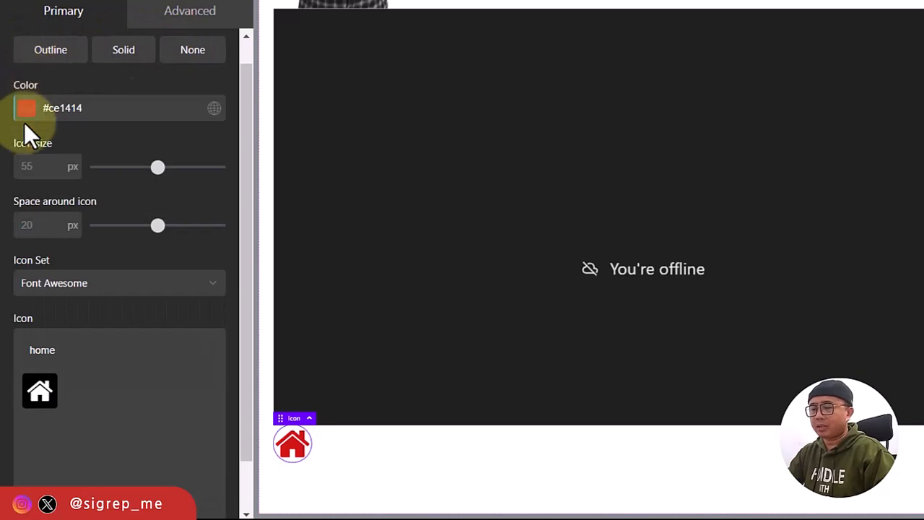
Set the icon size to 32 px and its spacing to 10 px.
click(46, 167)
text(24)
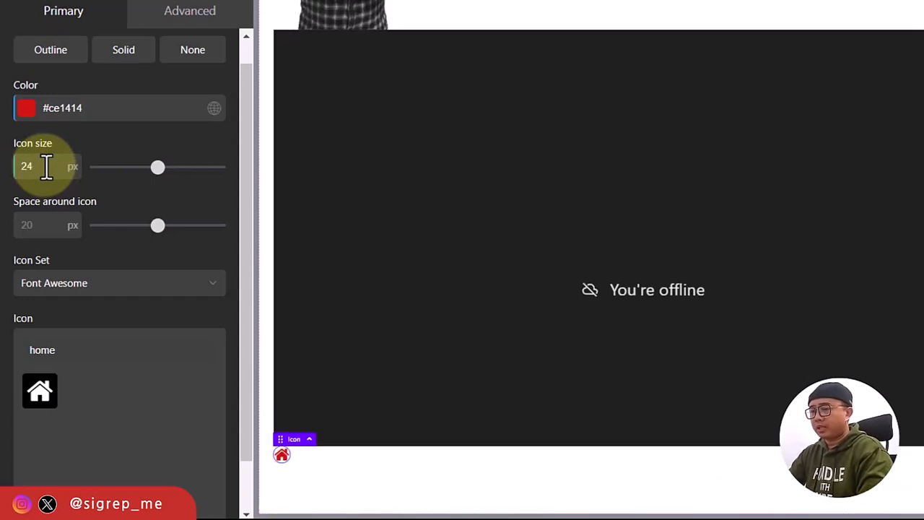
text(32)
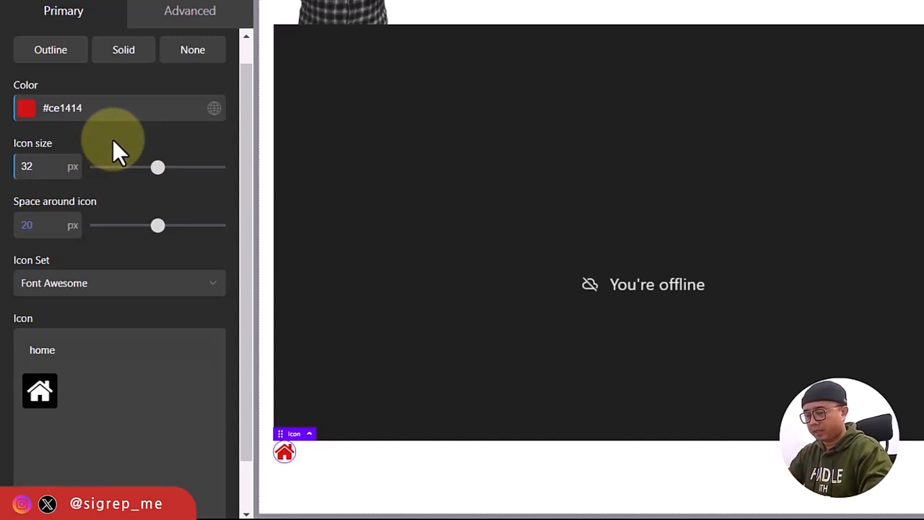
key(Tab)
text(10)
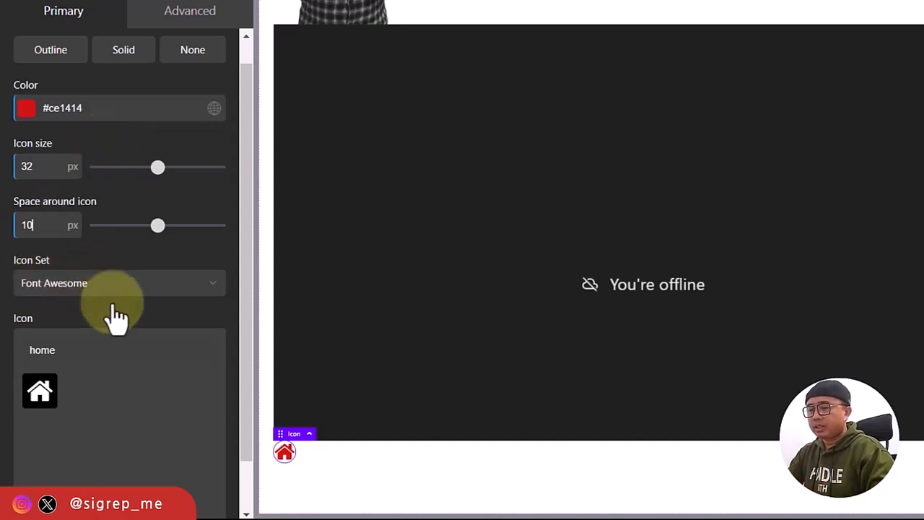
click(205, 289)
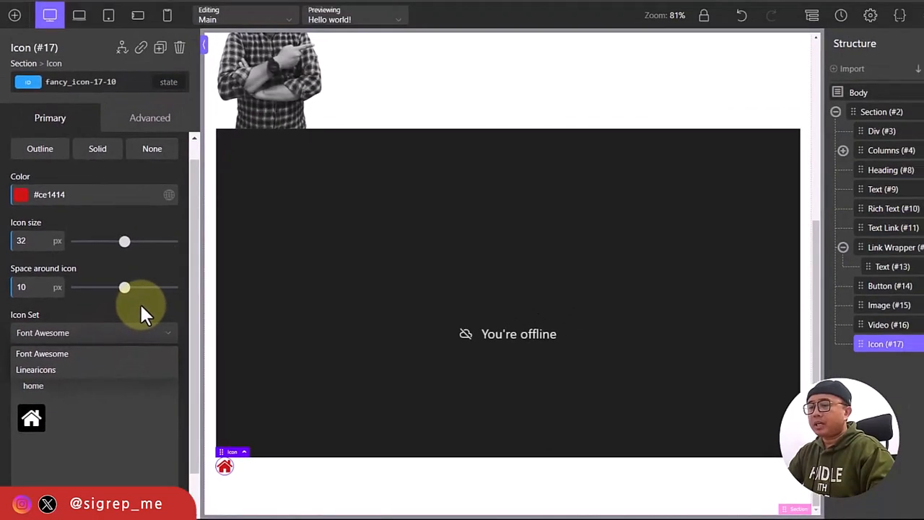
click(141, 304)
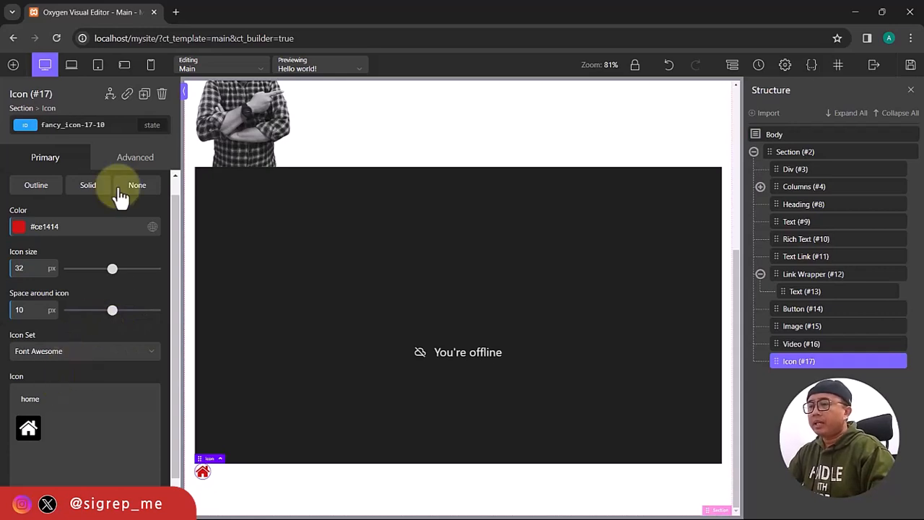
click(13, 65)
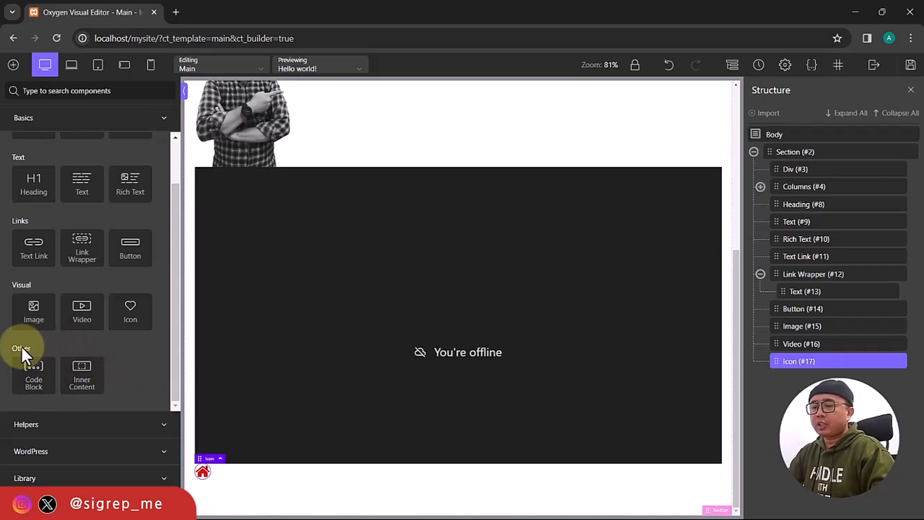
Add a Code Block outputting 'hello world!' and an Inner Content element below the icon.
click(34, 377)
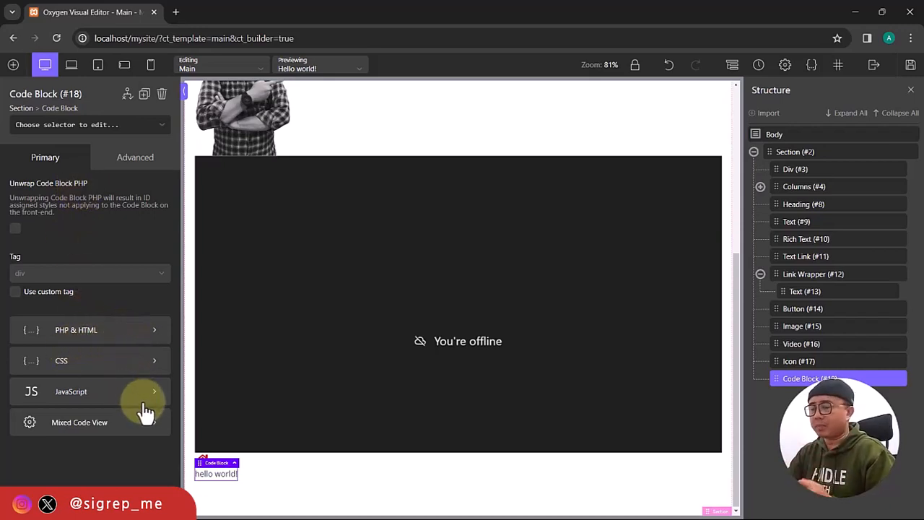
click(13, 68)
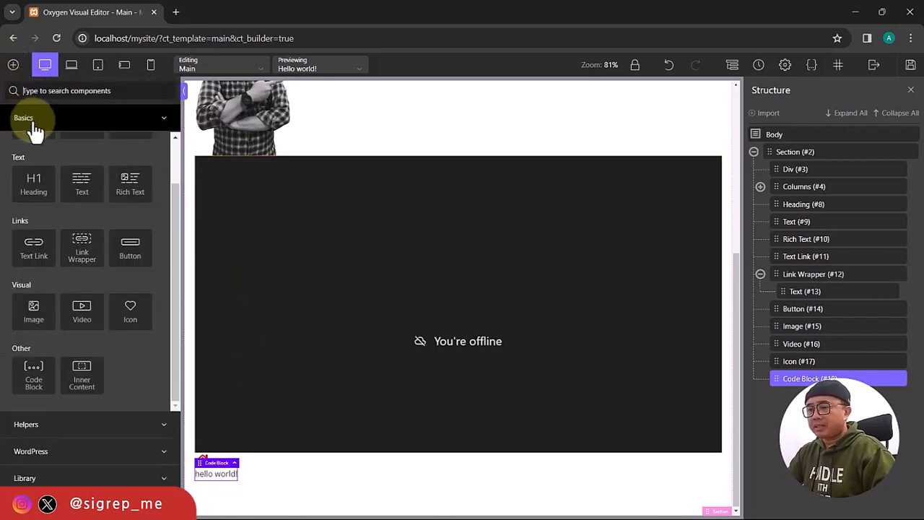
click(84, 384)
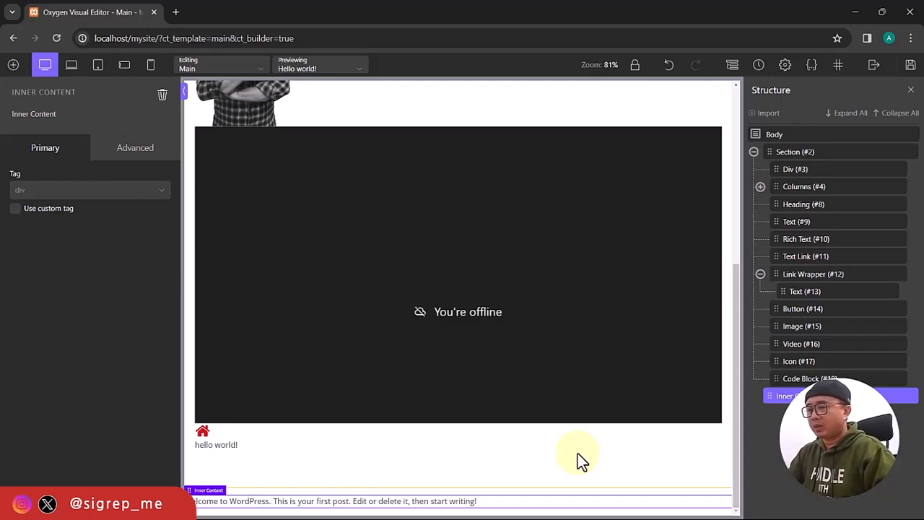
Browse the component list and expand Helpers to show its Composite, Dynamic and Interactive groups.
click(13, 65)
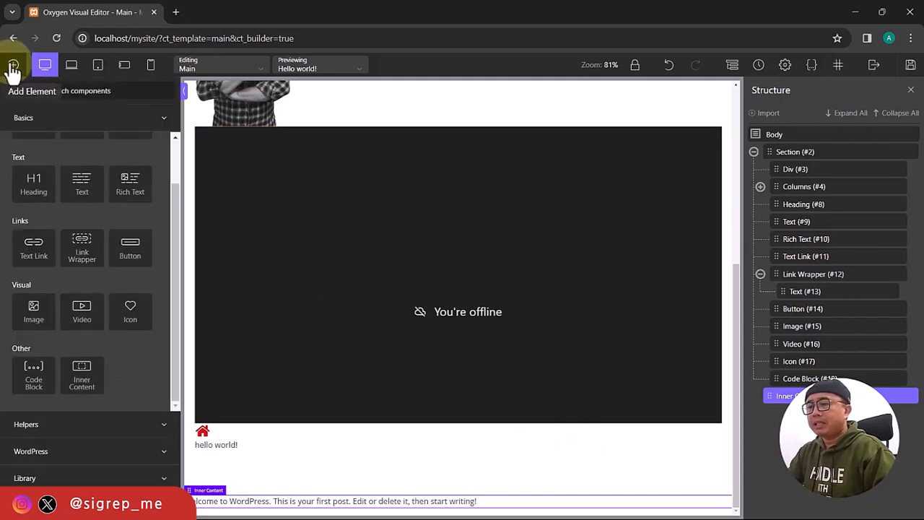
click(32, 121)
click(123, 333)
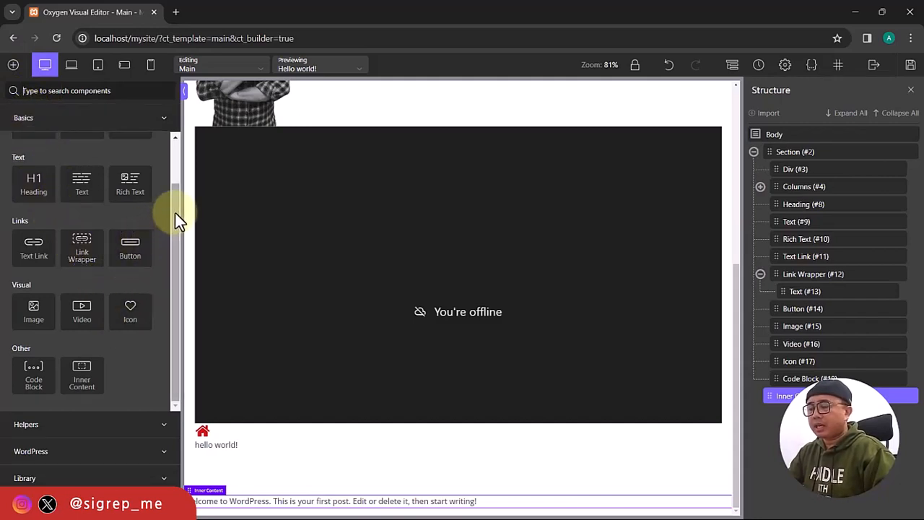
drag(175, 213, 177, 281)
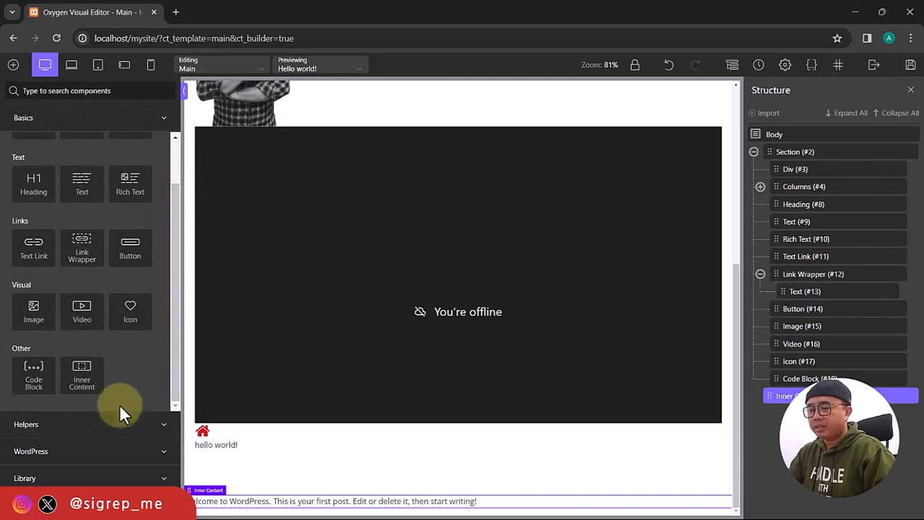
click(159, 430)
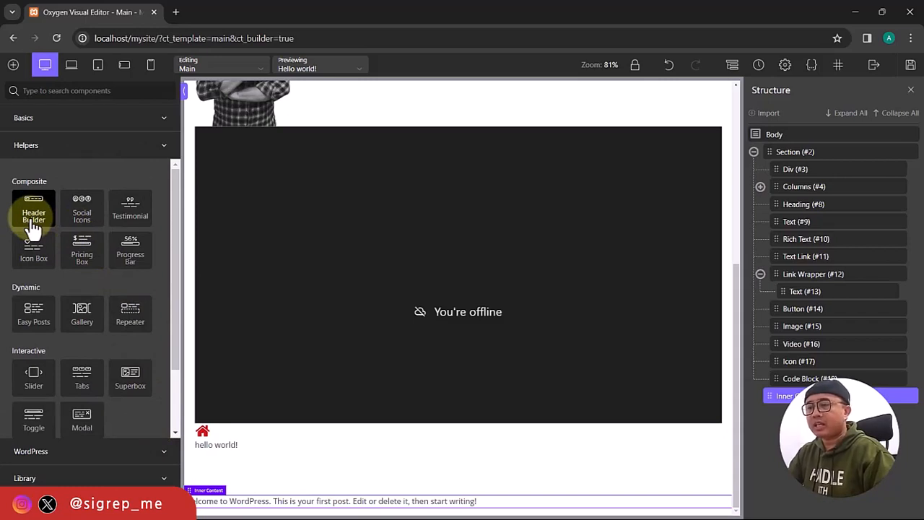
Add a Social Icons row, check the Facebook link, and set the icon size to 24 px.
click(84, 215)
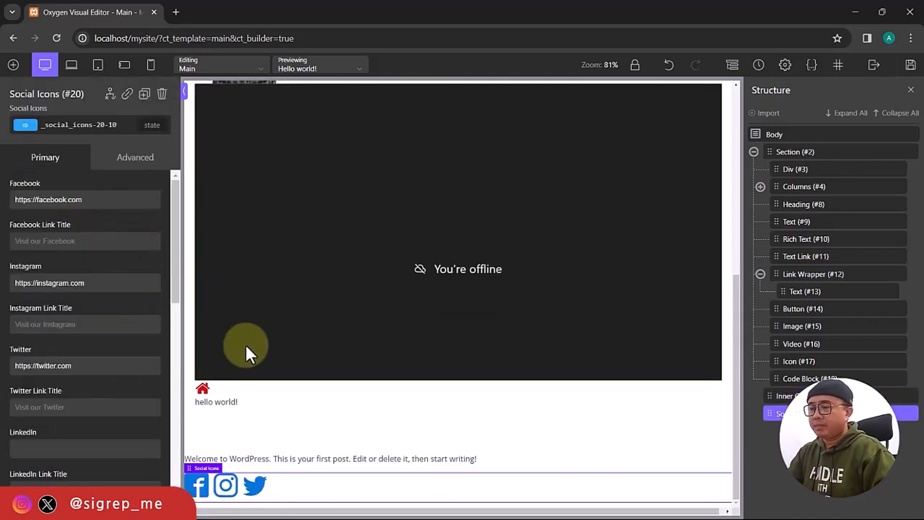
click(92, 199)
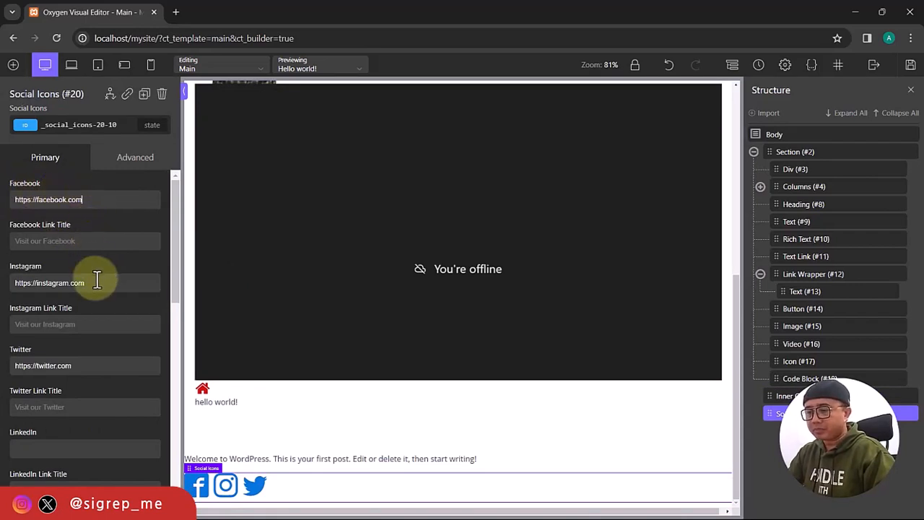
scroll(96, 279, down, 2)
scroll(97, 279, down, 4)
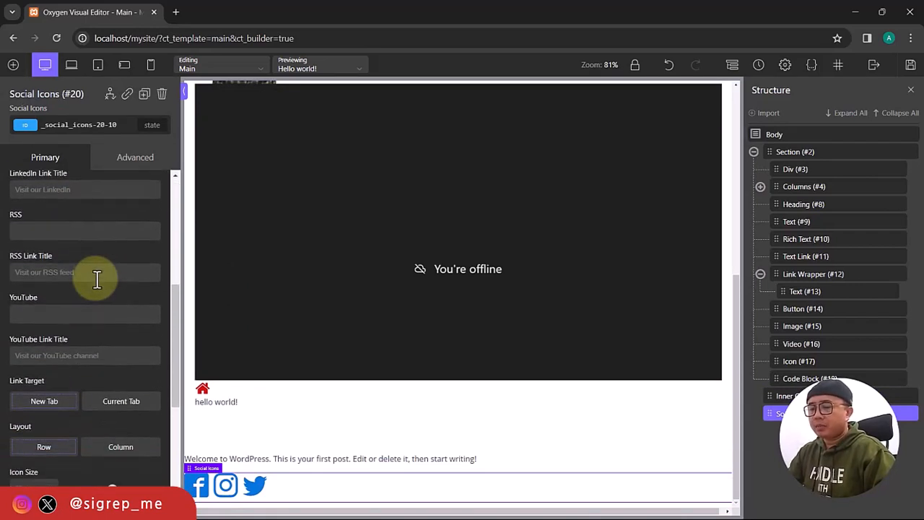
scroll(97, 279, down, 1)
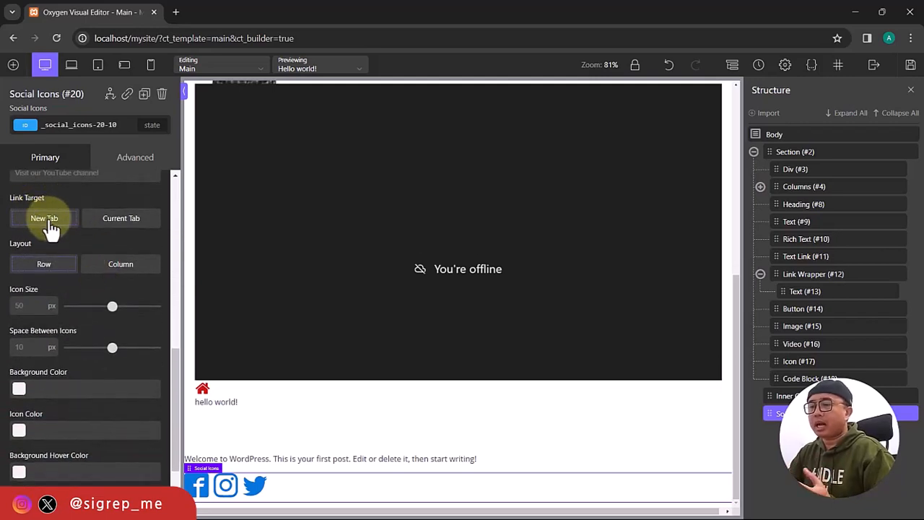
click(27, 307)
text(24)
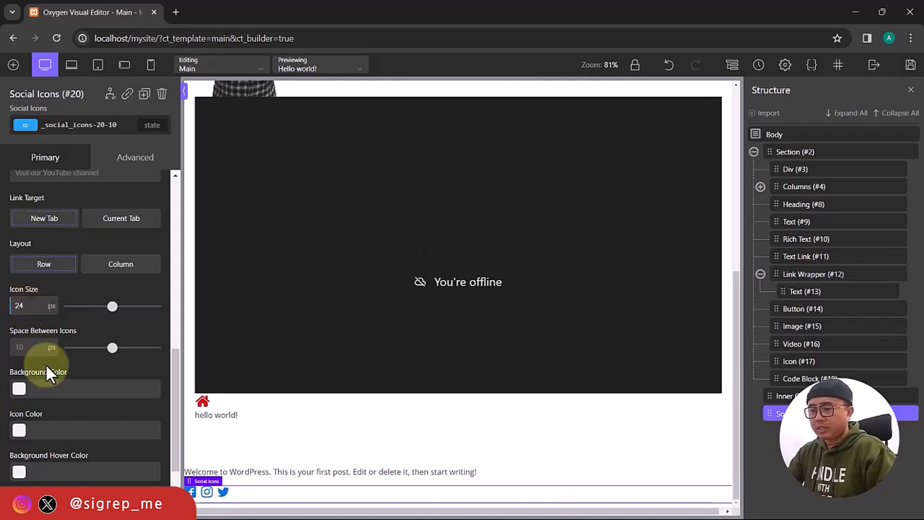
Try a red icon colour and Circle/Square styles, then revert and switch to brand colours.
scroll(50, 389, down, 2)
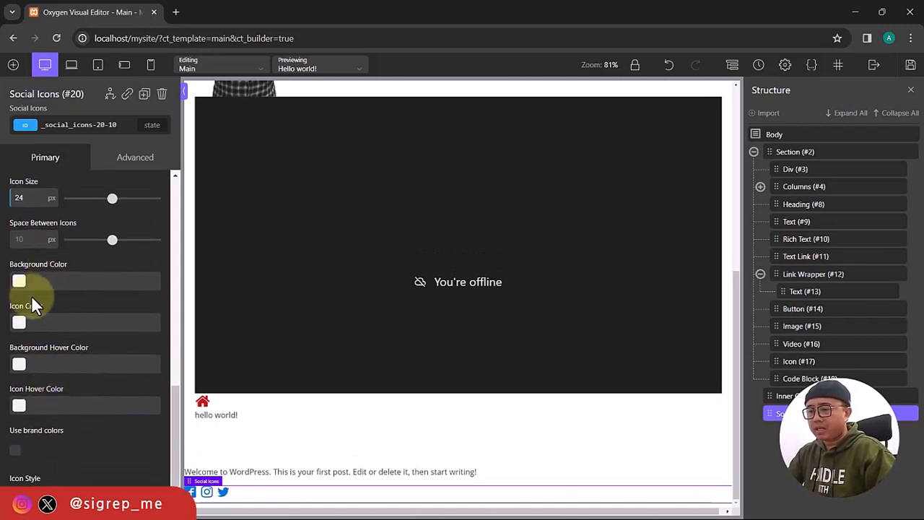
scroll(57, 353, down, 1)
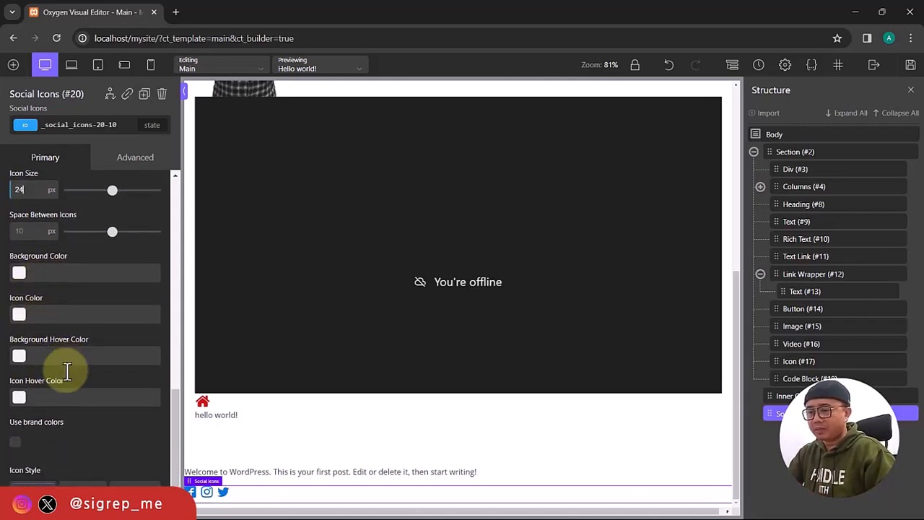
click(19, 315)
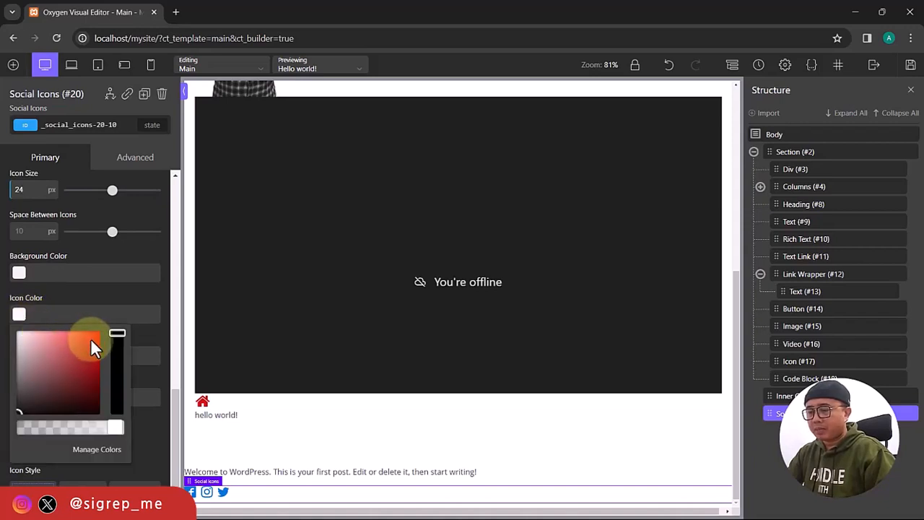
click(91, 339)
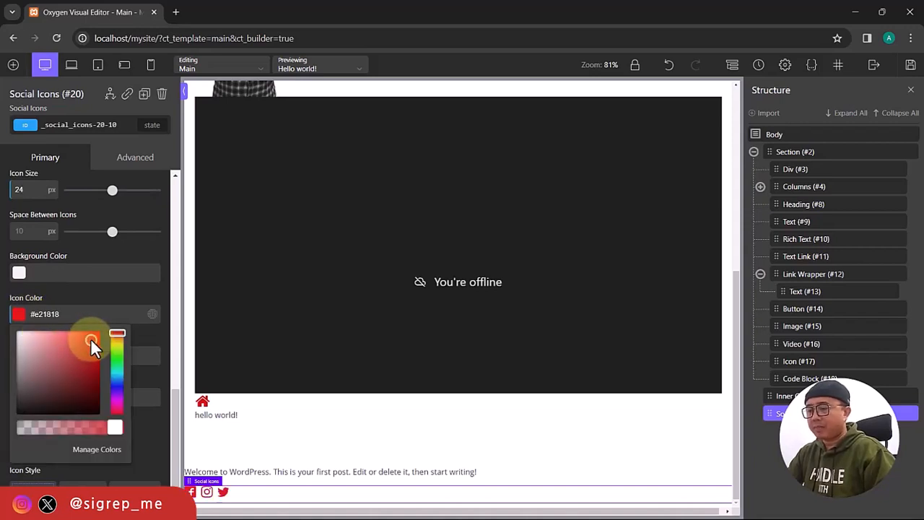
click(20, 318)
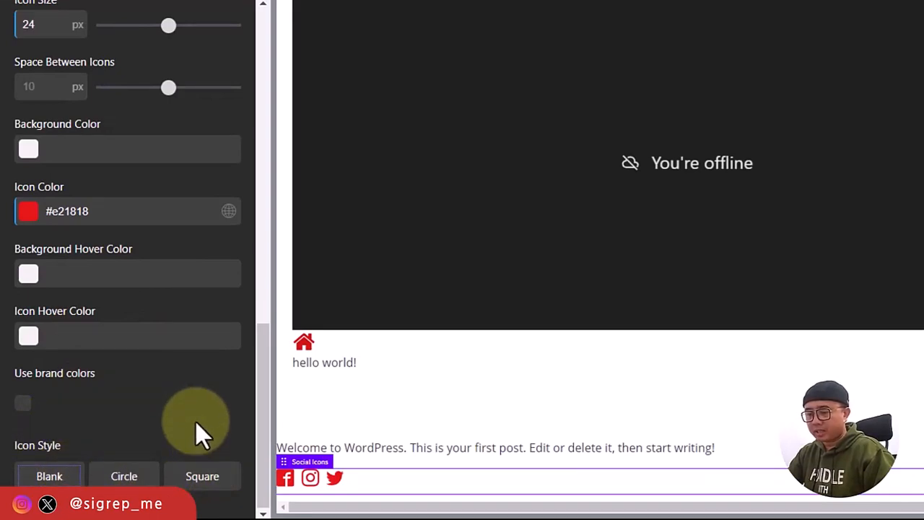
click(125, 481)
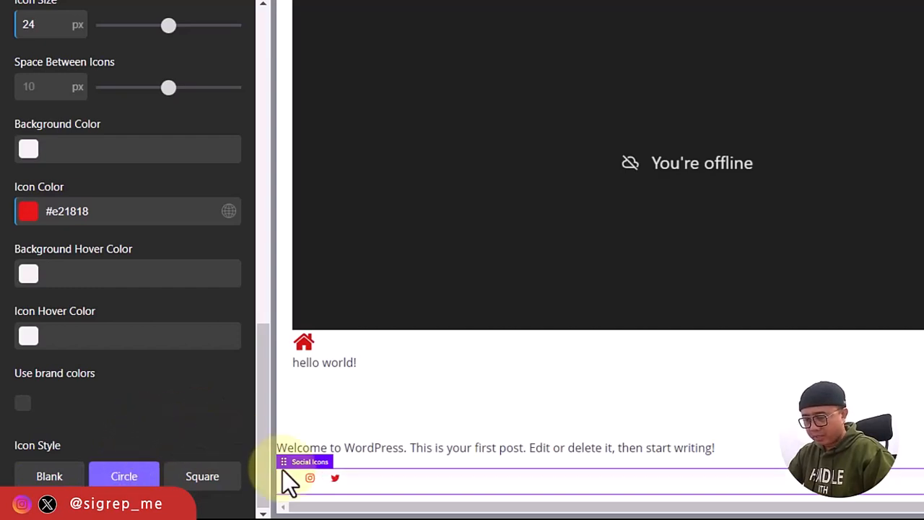
click(206, 488)
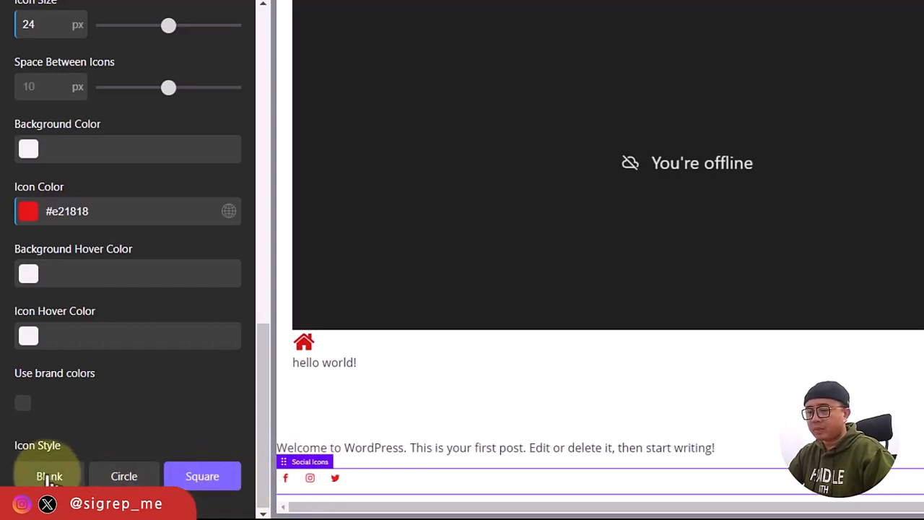
click(190, 478)
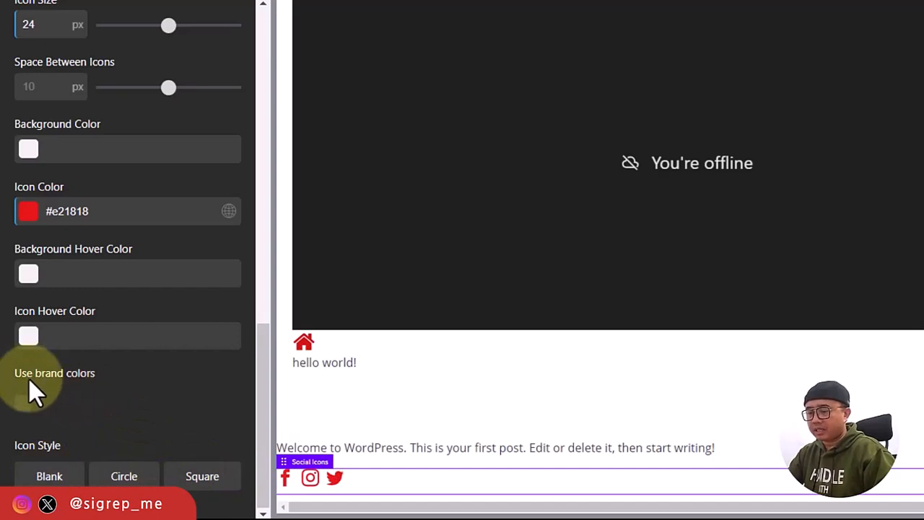
click(28, 411)
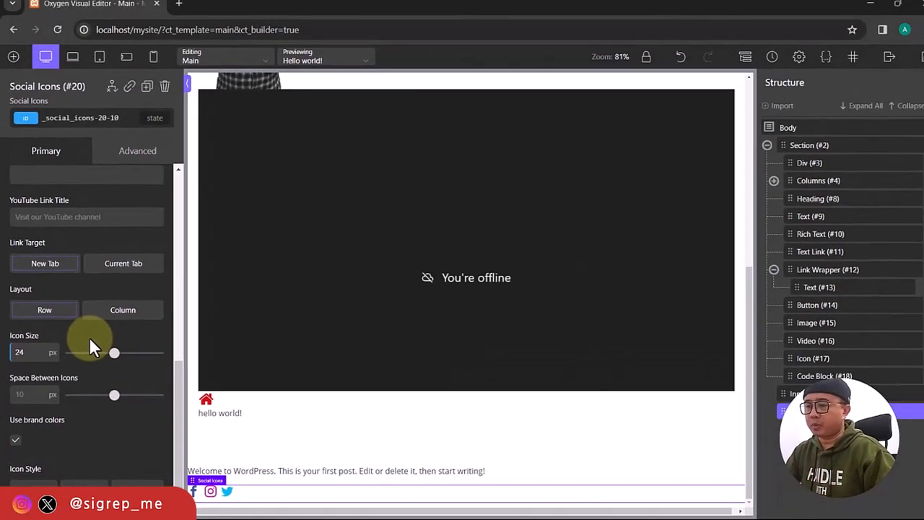
Insert a Composite Icon Box with a rocket icon and the 'Oxygen Icon Box' heading under the social icons.
click(13, 65)
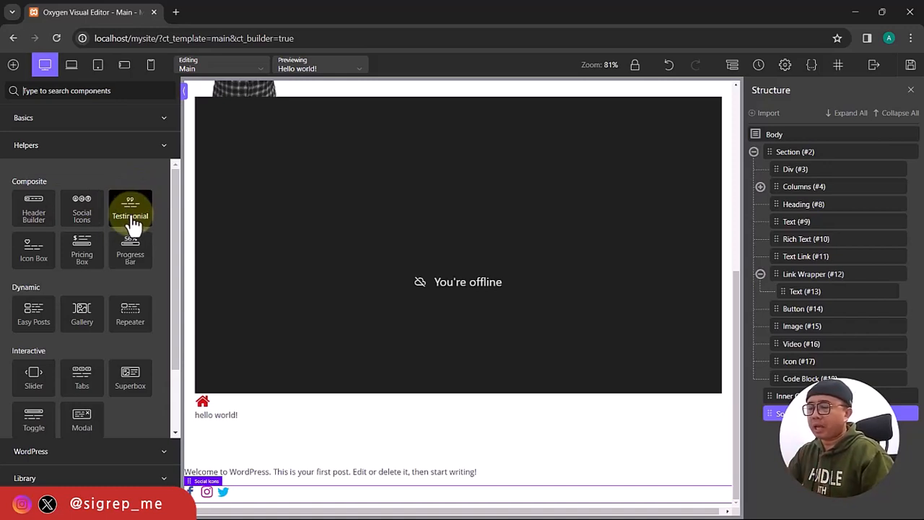
click(34, 253)
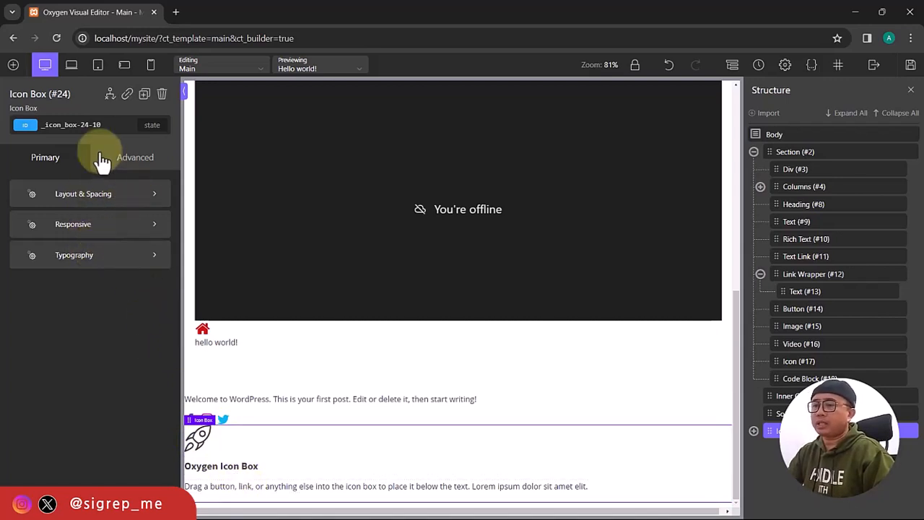
Insert a Composite Pricing Box ('Basic Hosting', $59.99 monthly) under the icon box.
click(13, 65)
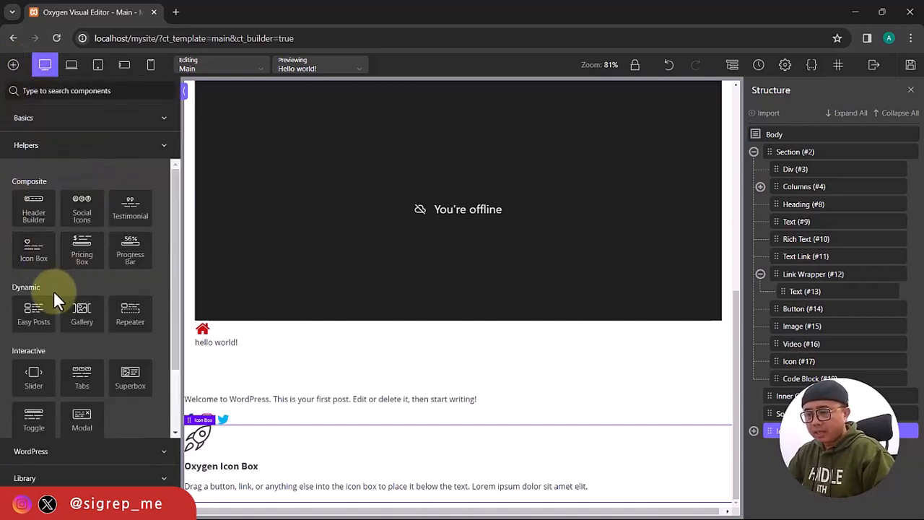
click(83, 260)
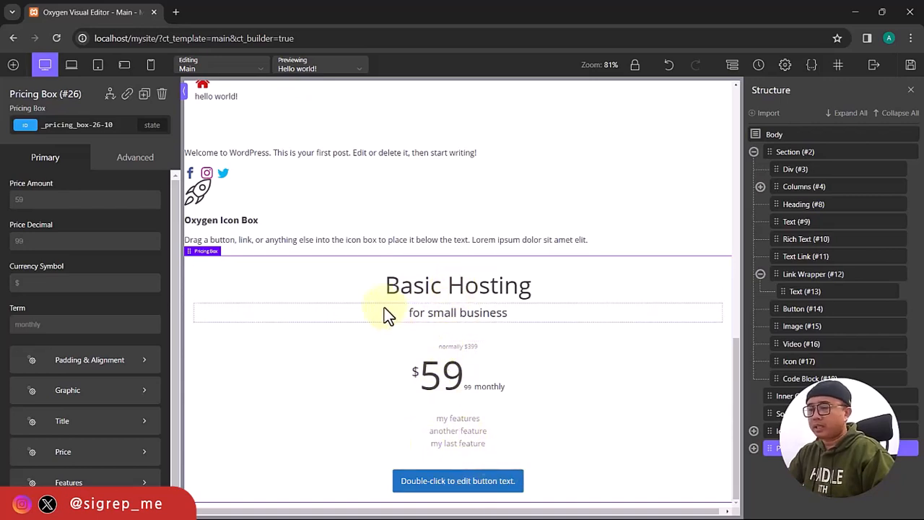
Add a Progress Bar below the pricing box and enter 50 as its percentage.
click(13, 64)
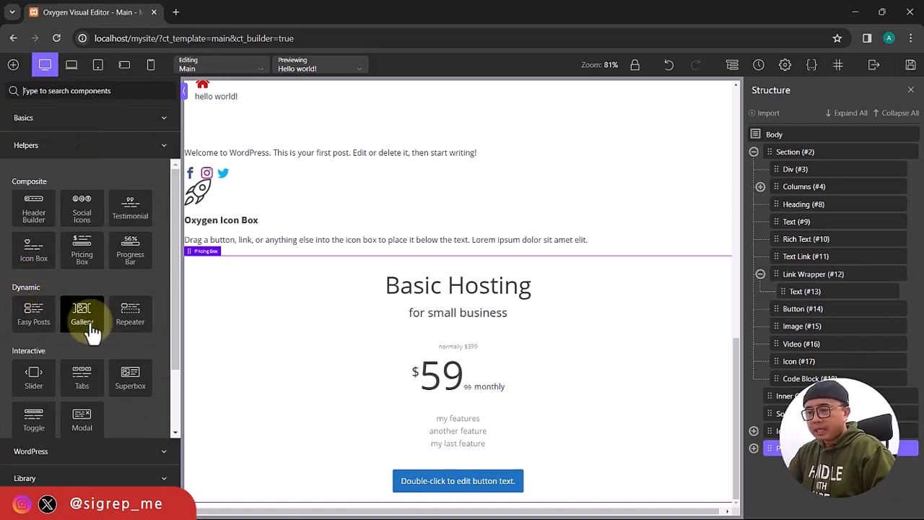
click(134, 261)
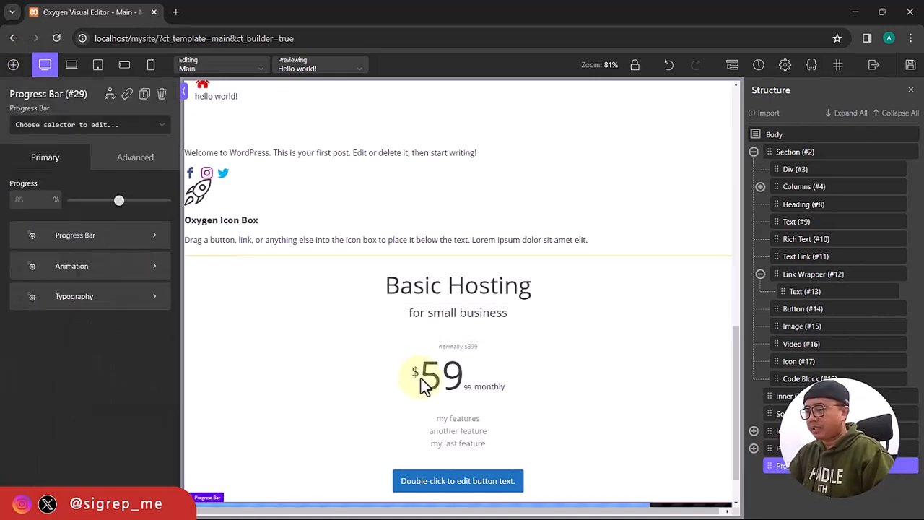
scroll(423, 382, down, 2)
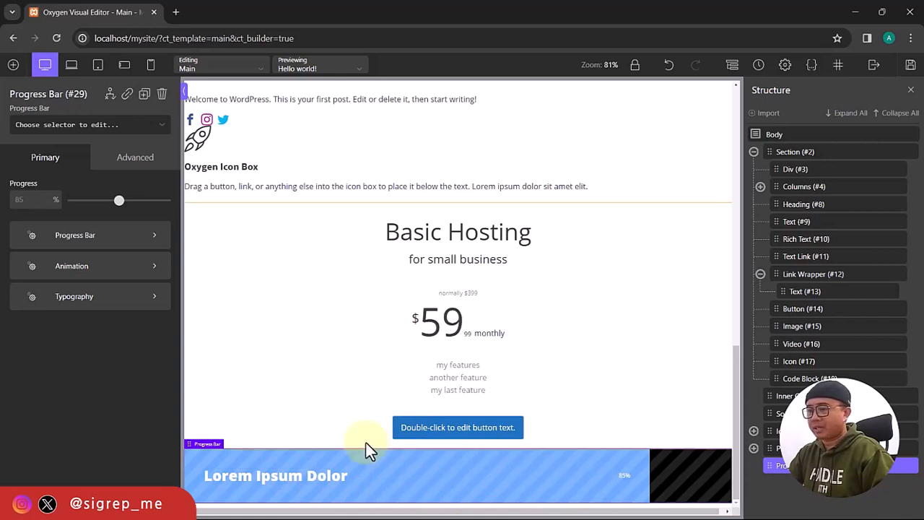
double_click(31, 201)
text(50)
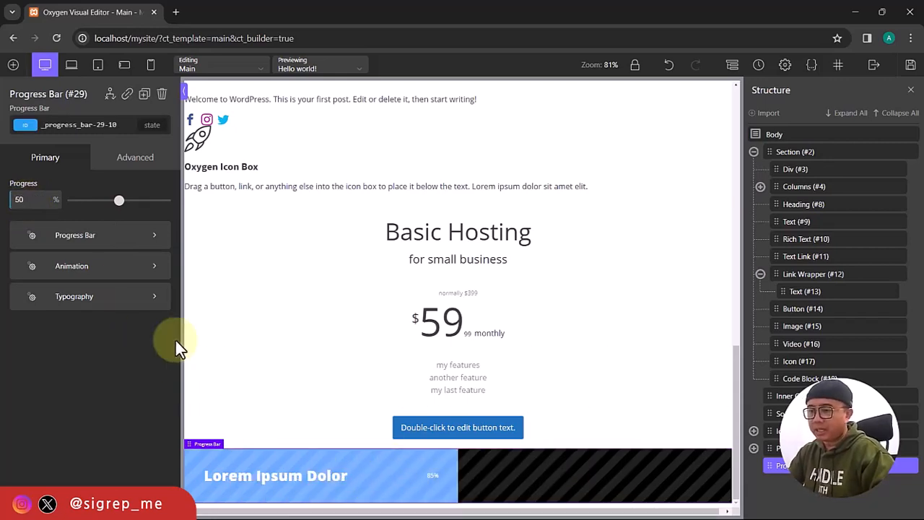
Browse the progress bar's colour and stripe, Animation and Typography settings.
click(137, 237)
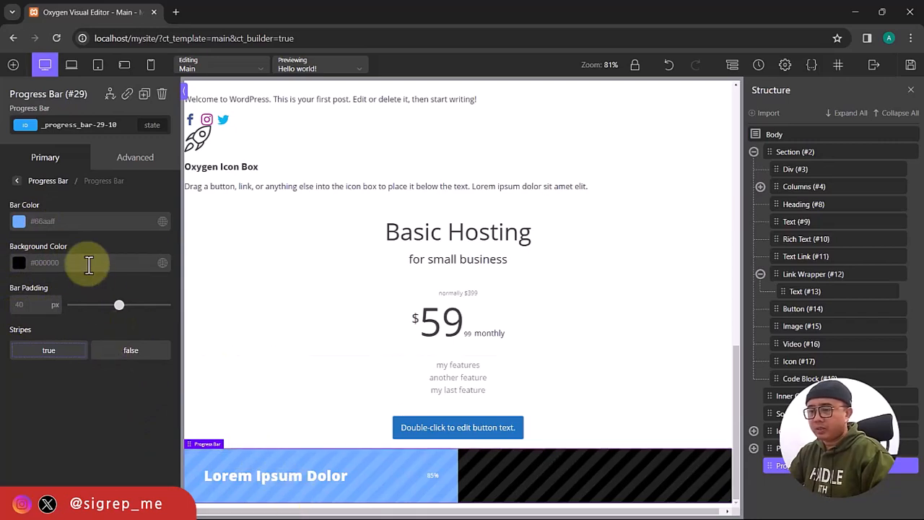
click(21, 183)
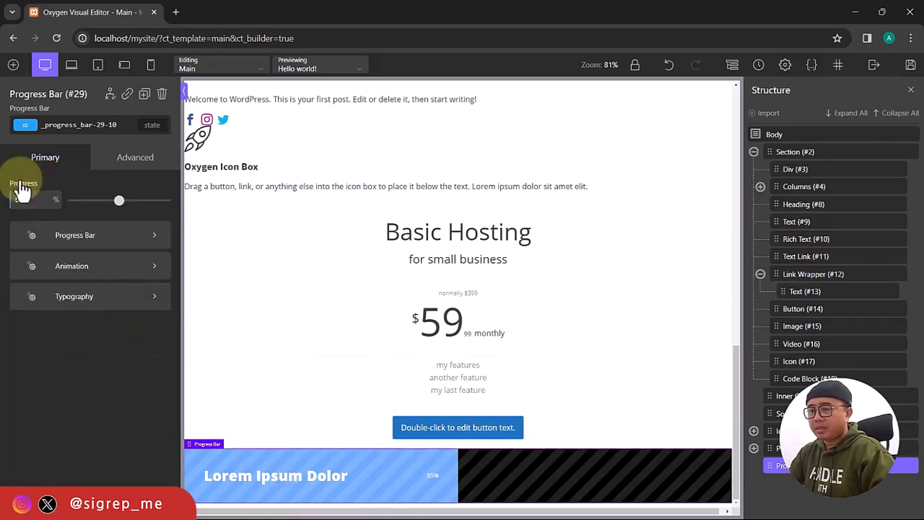
click(87, 269)
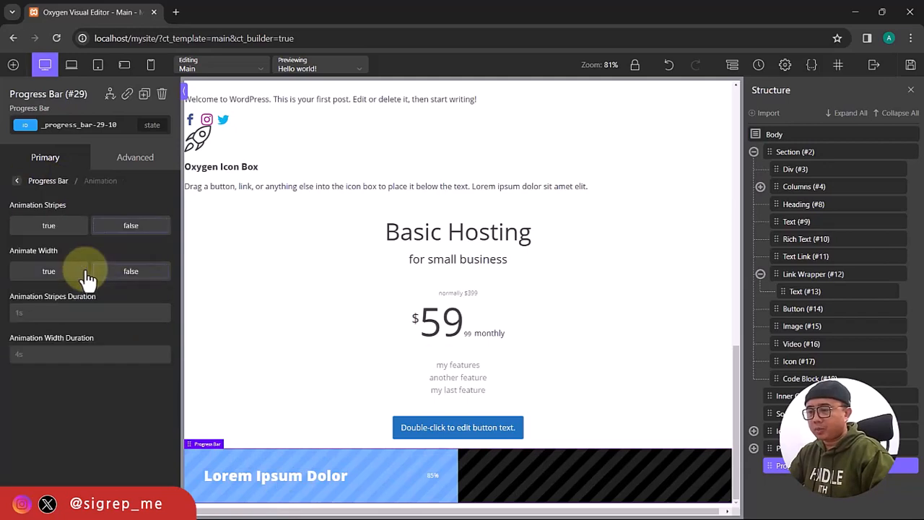
click(17, 184)
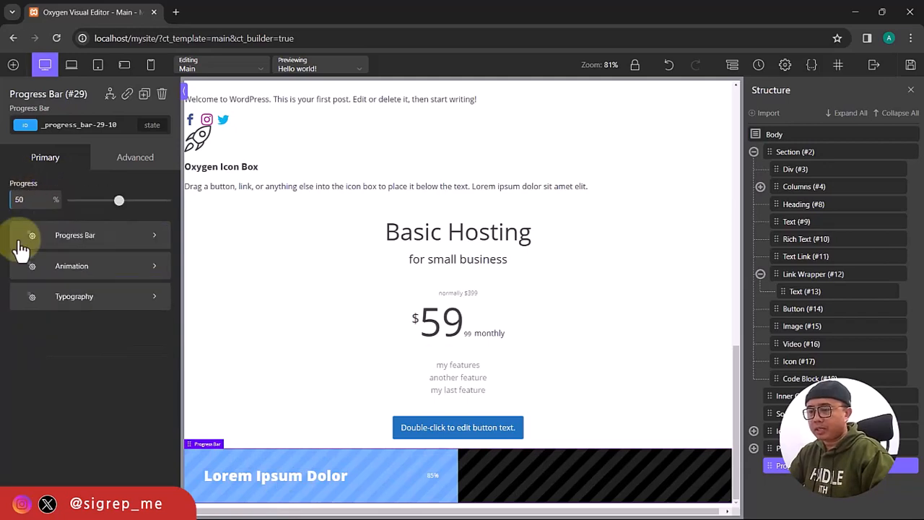
click(87, 307)
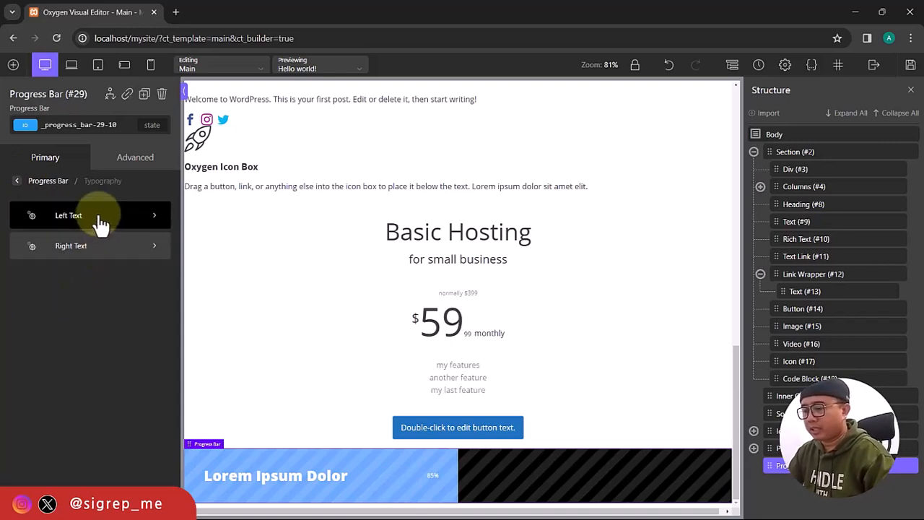
click(43, 182)
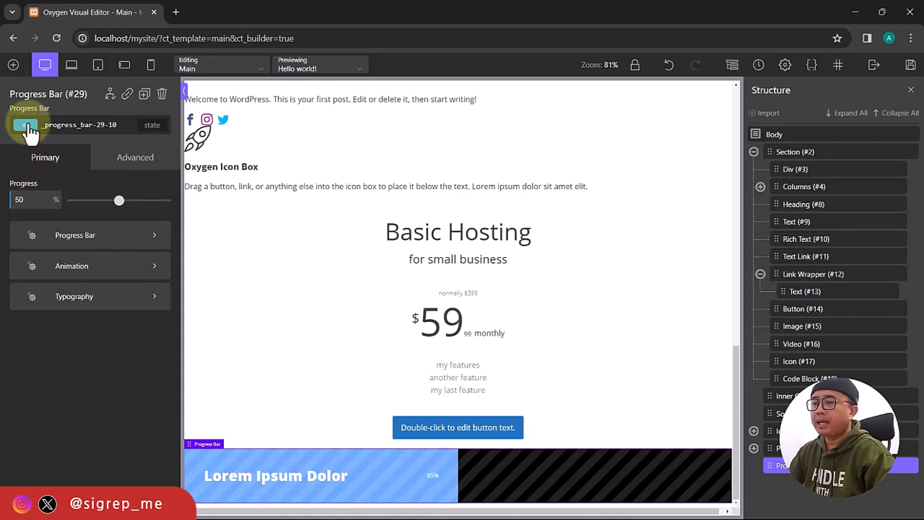
click(13, 66)
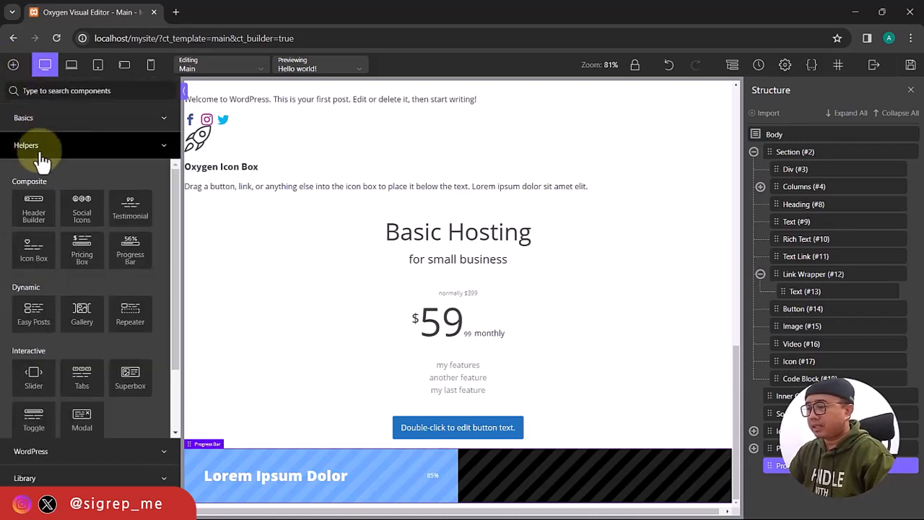
Add an Easy Posts block, switch its query to custom, and remove post from the post types.
click(96, 247)
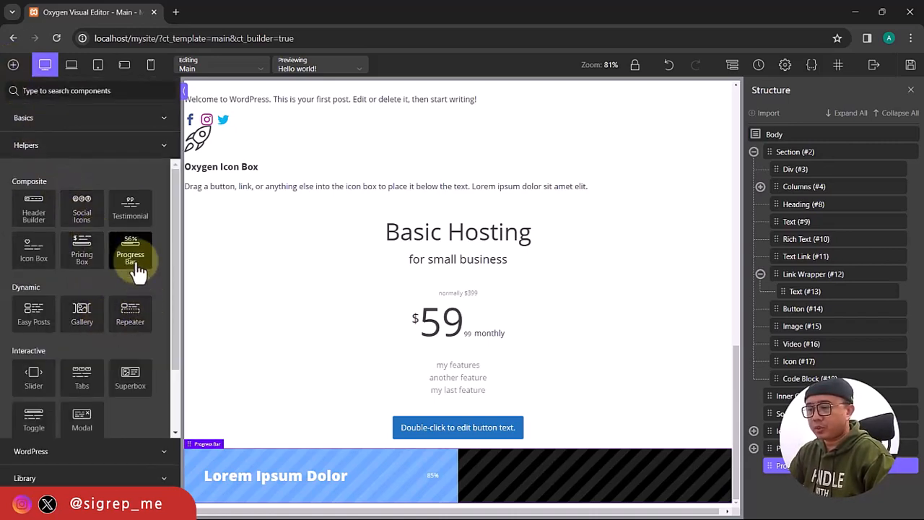
click(32, 321)
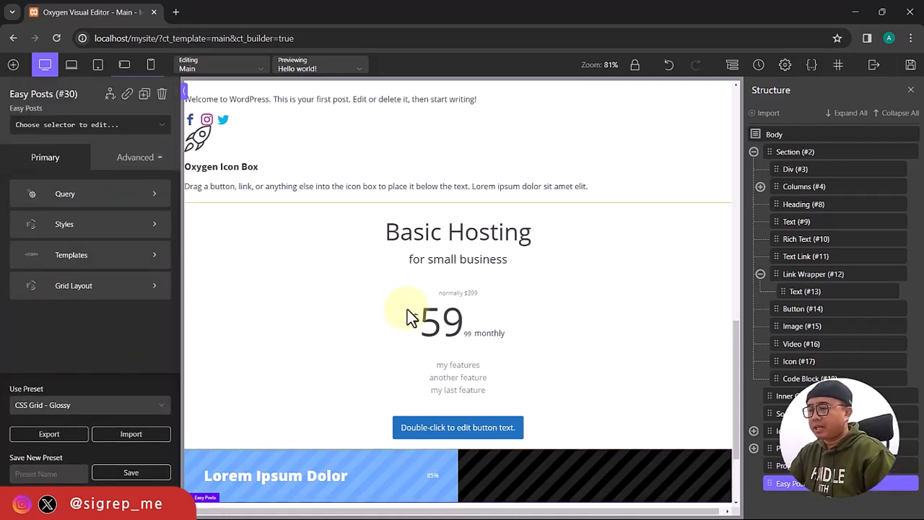
scroll(408, 317, down, 3)
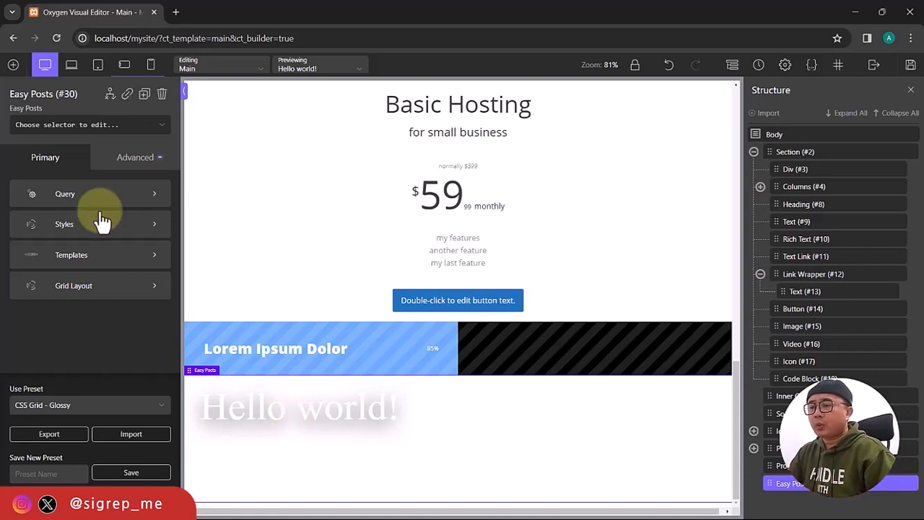
click(118, 196)
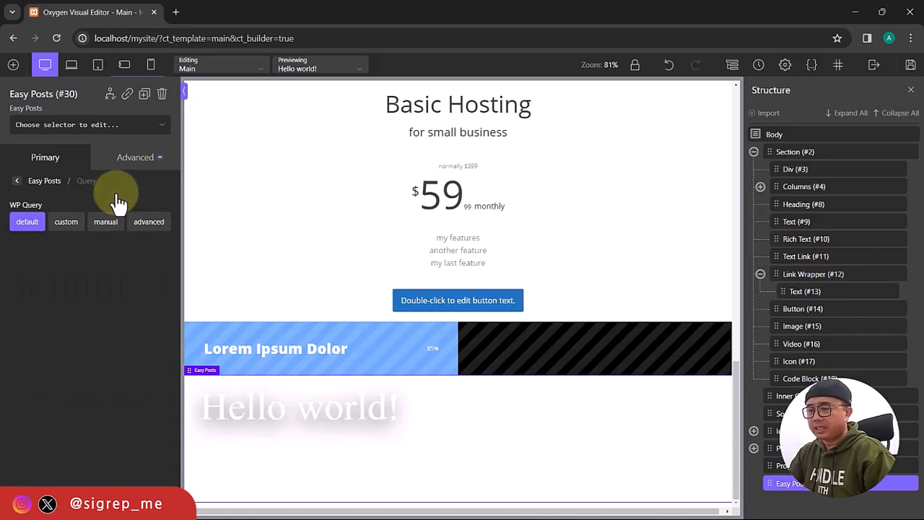
click(67, 226)
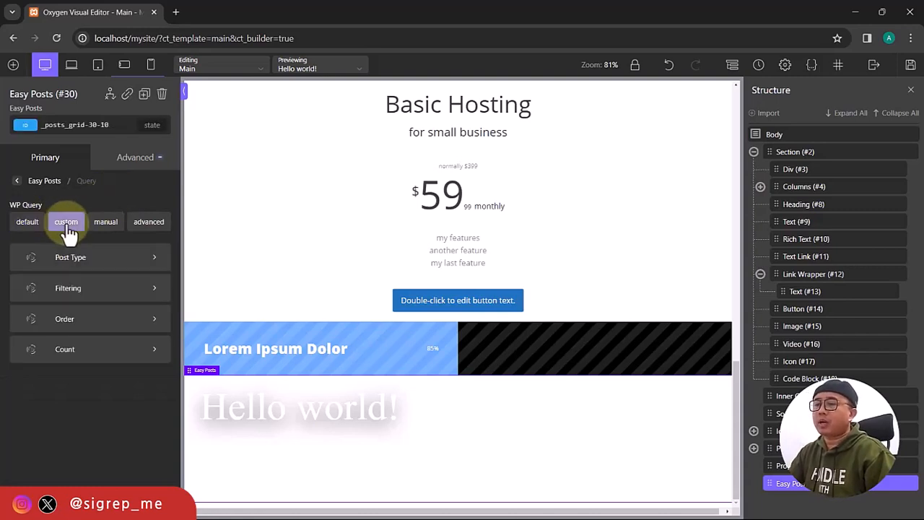
click(106, 272)
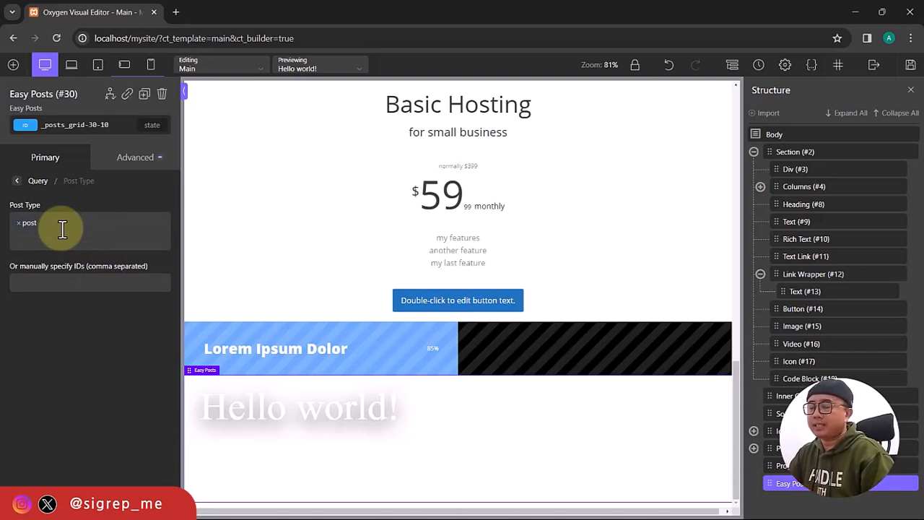
click(19, 223)
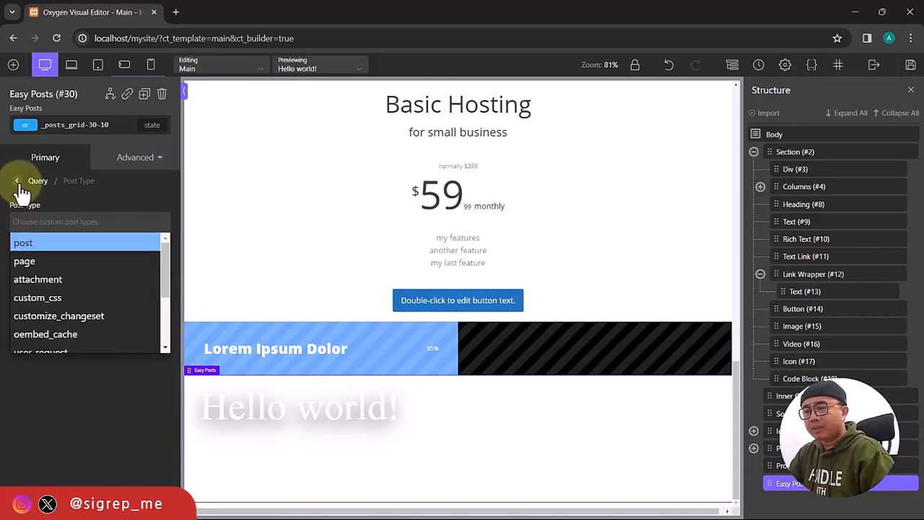
click(18, 182)
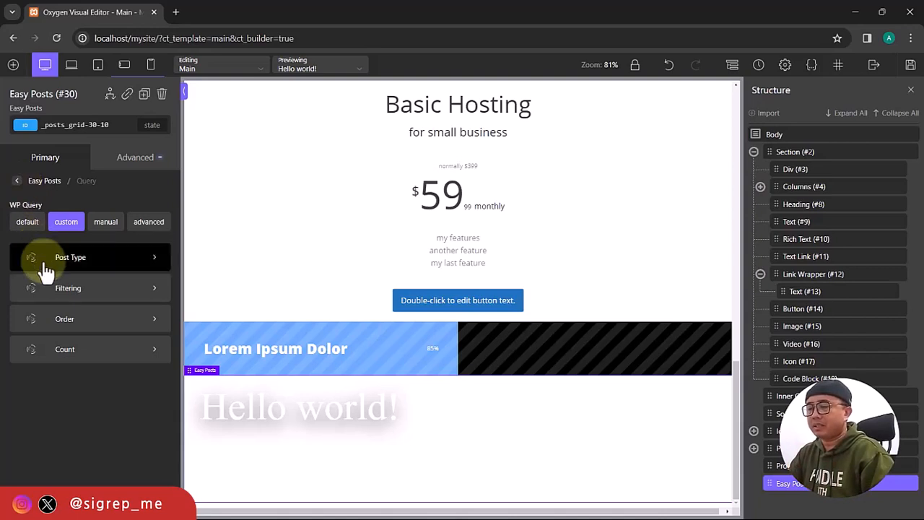
Add a Gallery element with Media Library as its source, closing the image browser without choosing images.
click(13, 66)
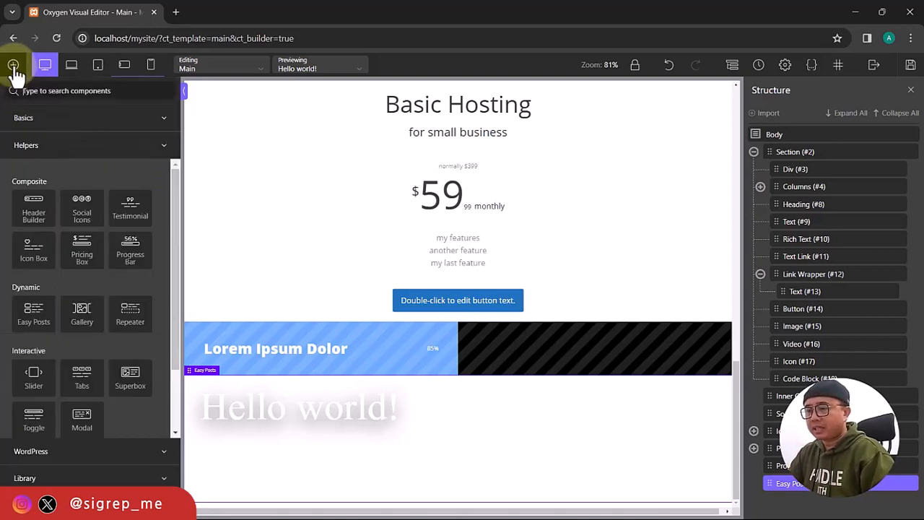
click(82, 318)
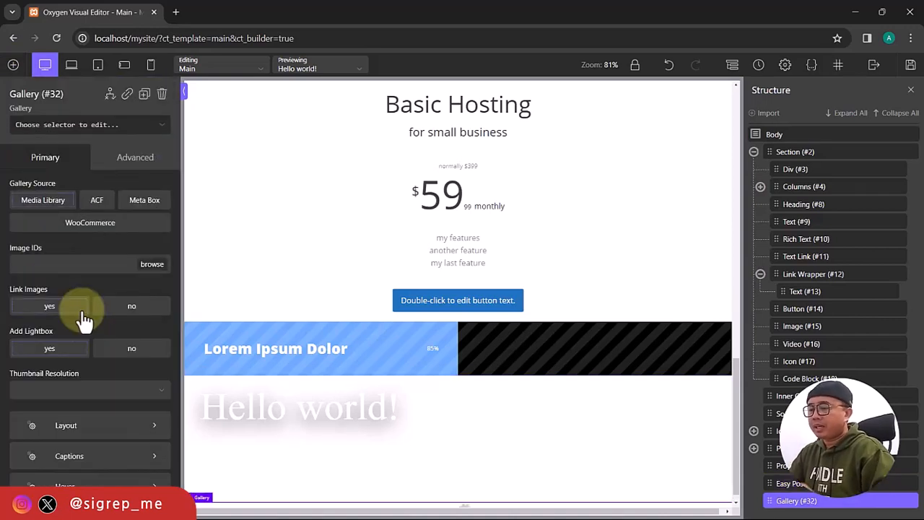
scroll(419, 437, down, 1)
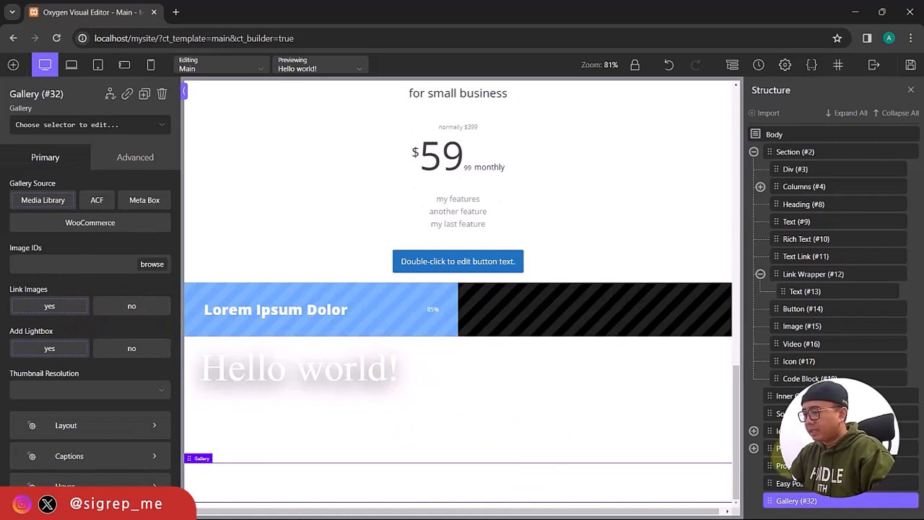
click(39, 207)
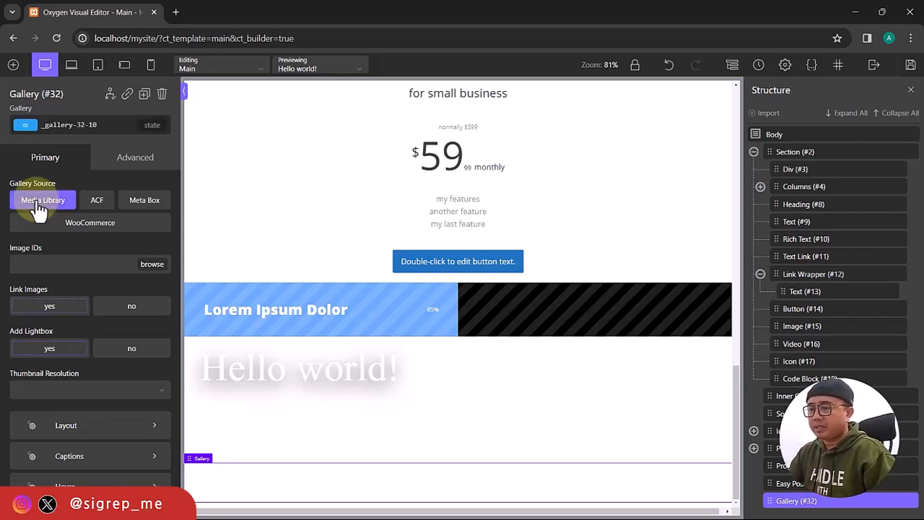
click(152, 264)
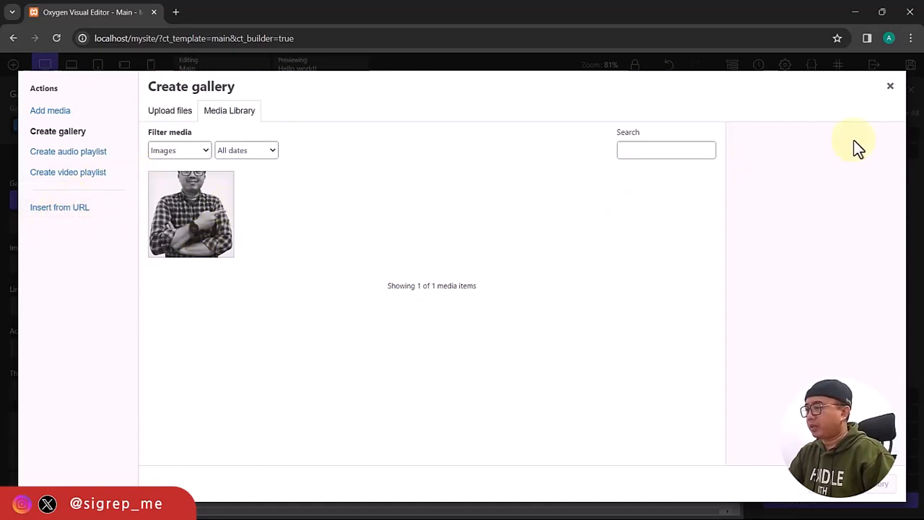
click(892, 87)
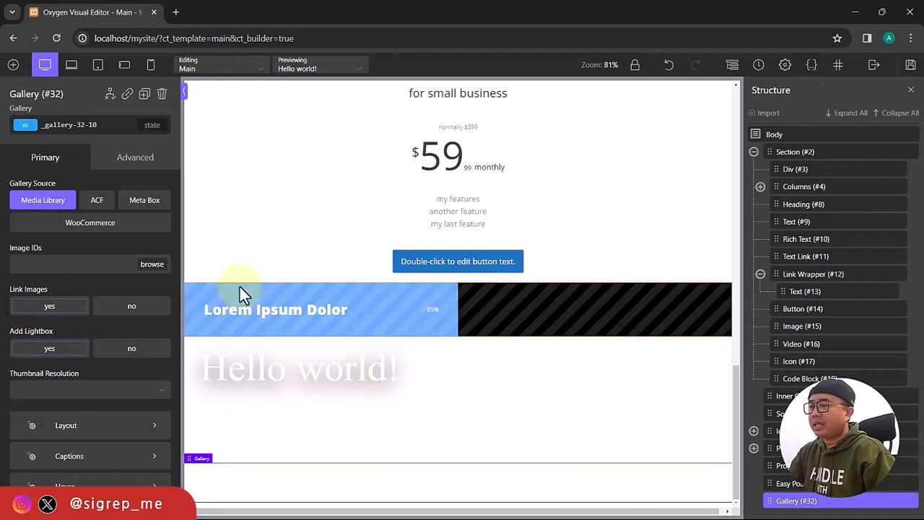
Add a Tabs element below the gallery and expand it in the Structure tree to select Tab #3.
click(13, 64)
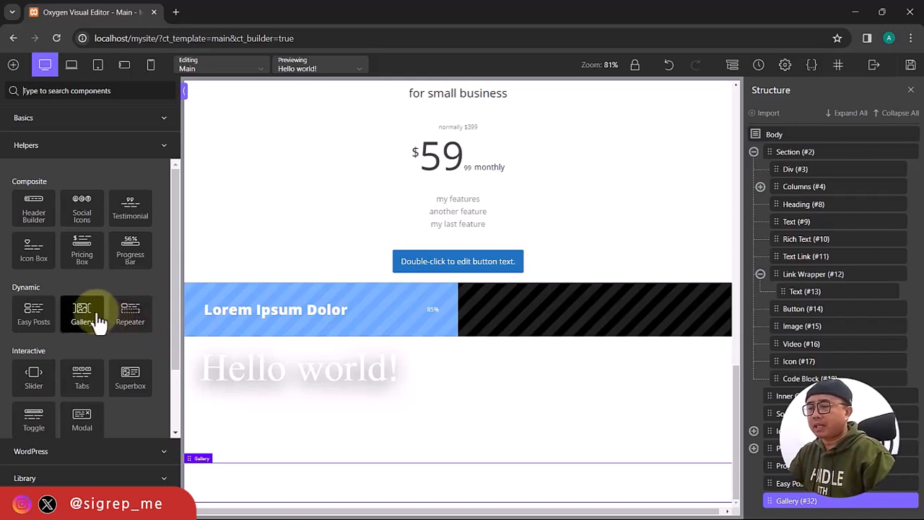
scroll(87, 321, down, 2)
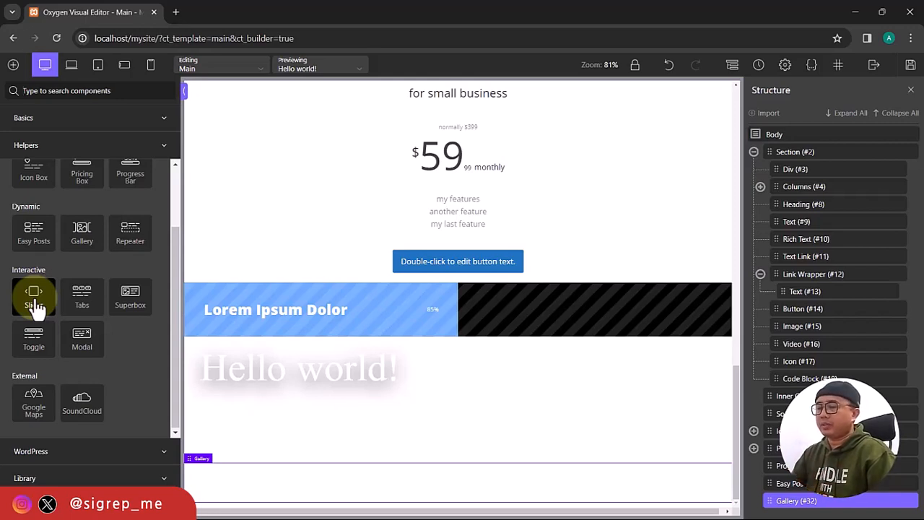
click(79, 303)
scroll(413, 397, down, 2)
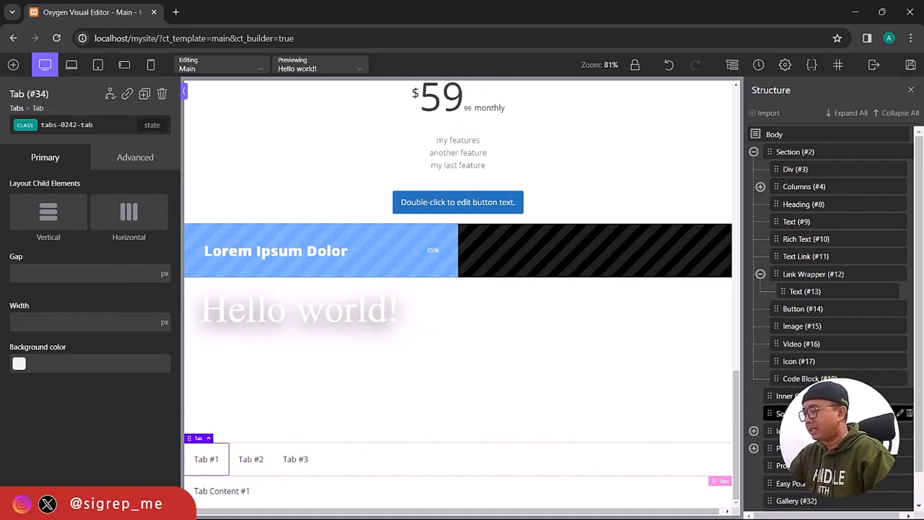
scroll(830, 414, down, 1)
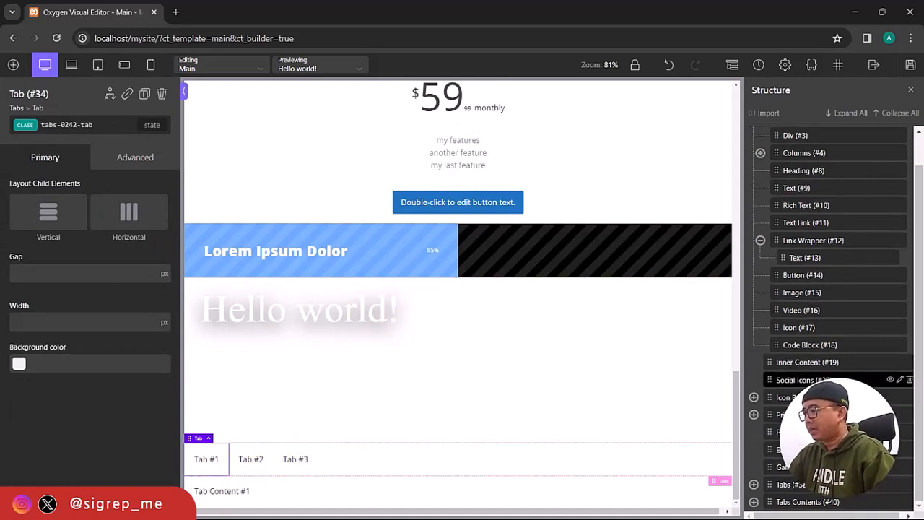
click(753, 484)
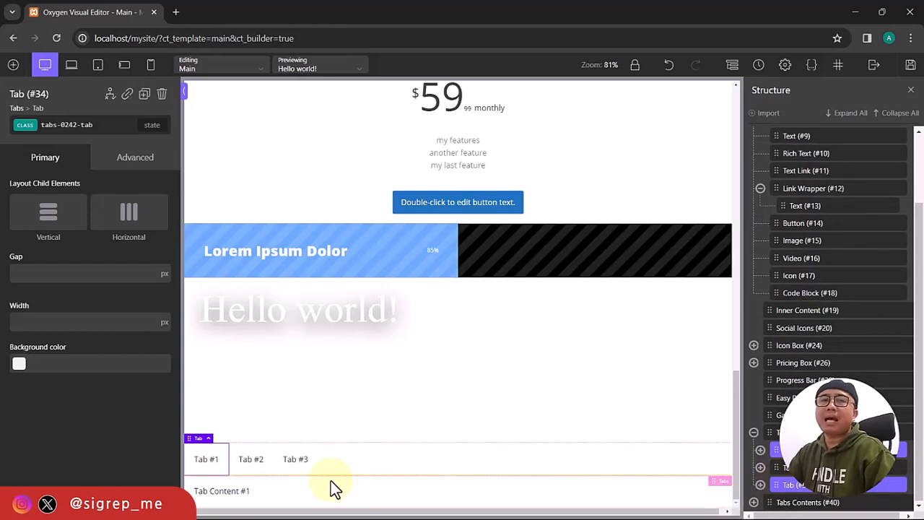
click(294, 462)
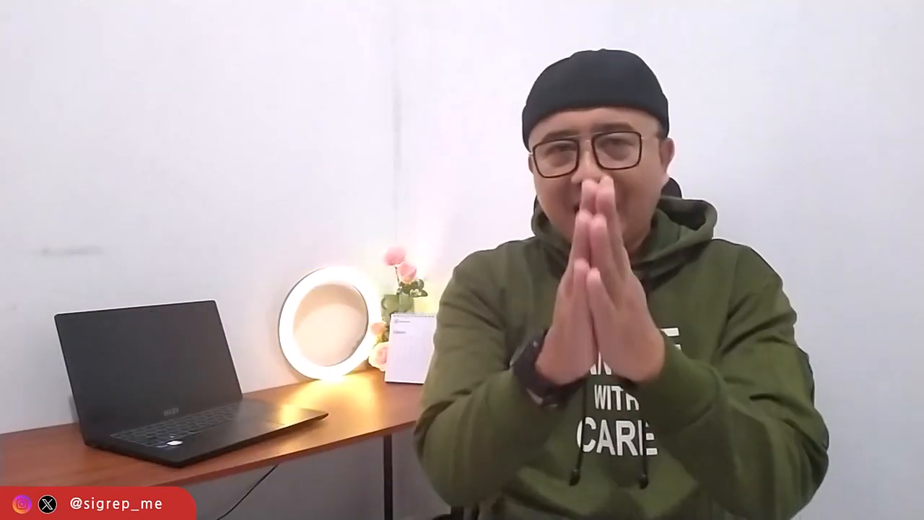